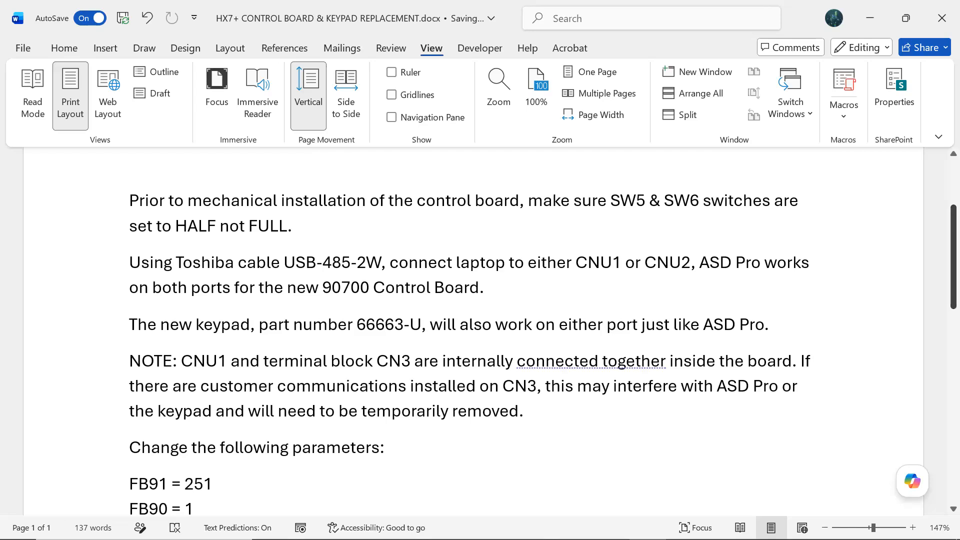
Review the list of parameters to change in the replacement instructions and check the drive's type form in the 1_NAMEPLATE.jpg photo
{"action": "scroll", "coordinate": [473, 332], "scroll_direction": "down", "scroll_amount": 2}
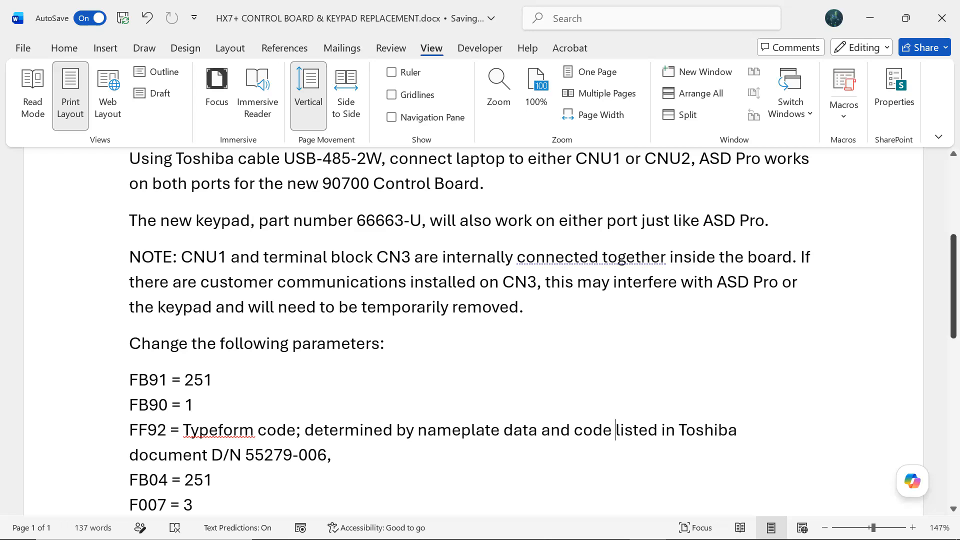
{"action": "scroll", "coordinate": [480, 330], "scroll_direction": "down", "scroll_amount": 1}
{"action": "scroll", "coordinate": [480, 330], "scroll_direction": "down", "scroll_amount": 1}
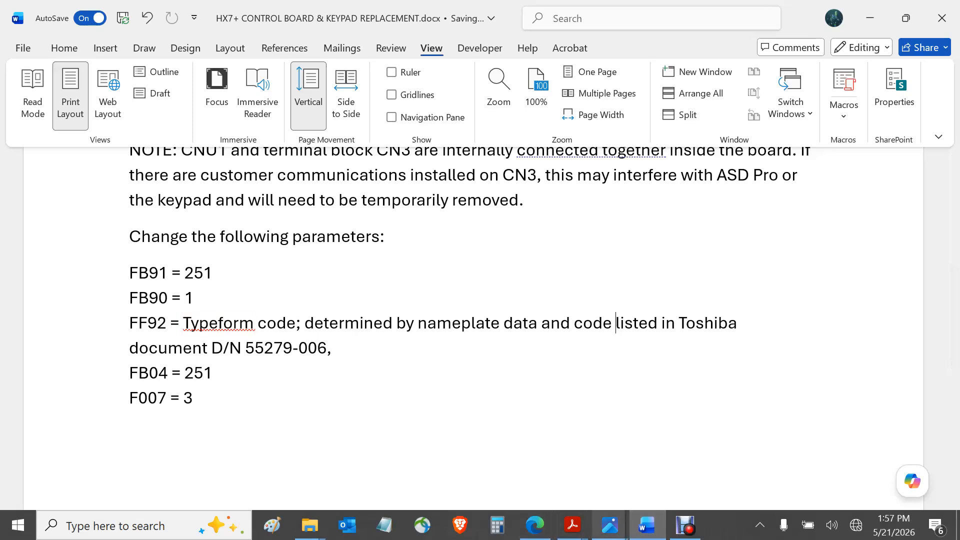
{"action": "mouse_move", "coordinate": [609, 525]}
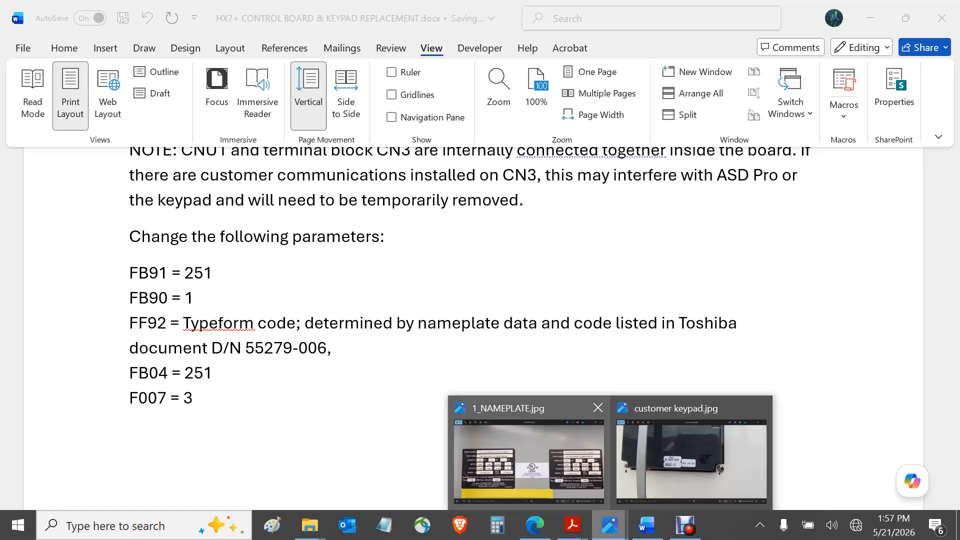
{"action": "left_click", "coordinate": [529, 461]}
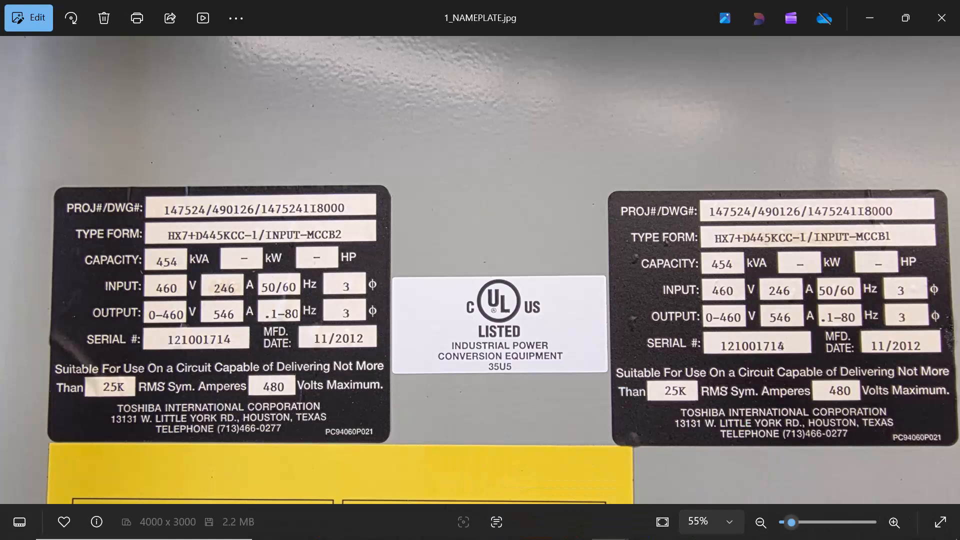
{"action": "mouse_move", "coordinate": [592, 539]}
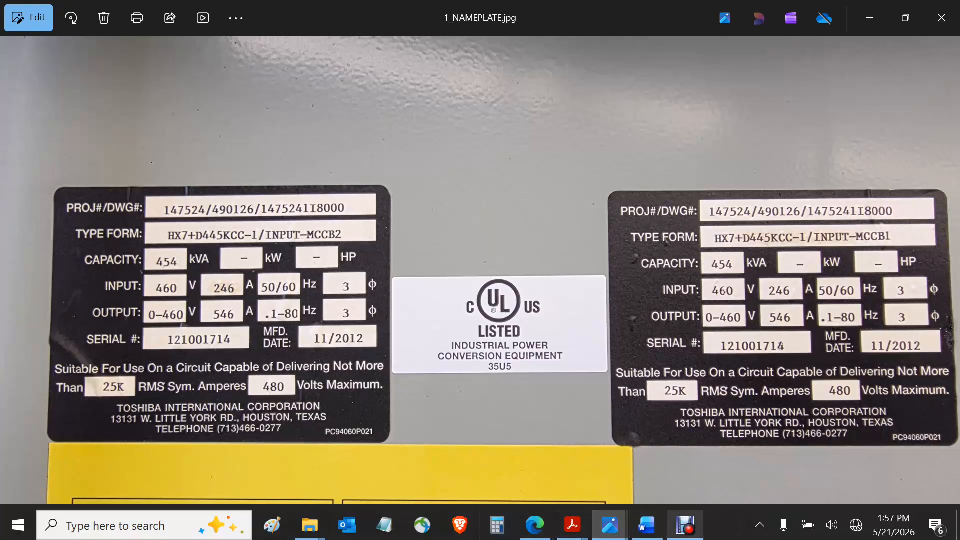
{"action": "left_click", "coordinate": [647, 525]}
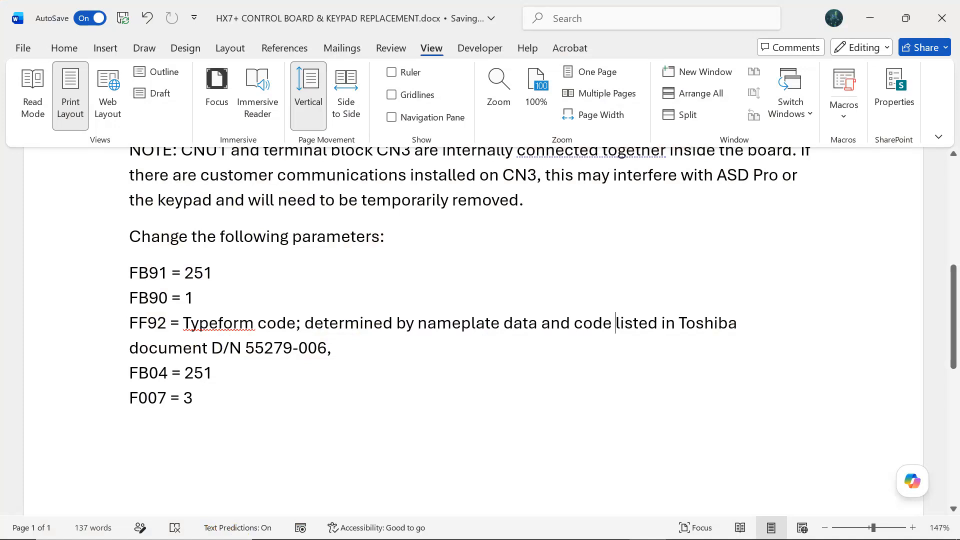
Look up the FF92 type code for typeform 445k in the 55279-006 PDF and return to the Word instructions
{"action": "mouse_move", "coordinate": [497, 539]}
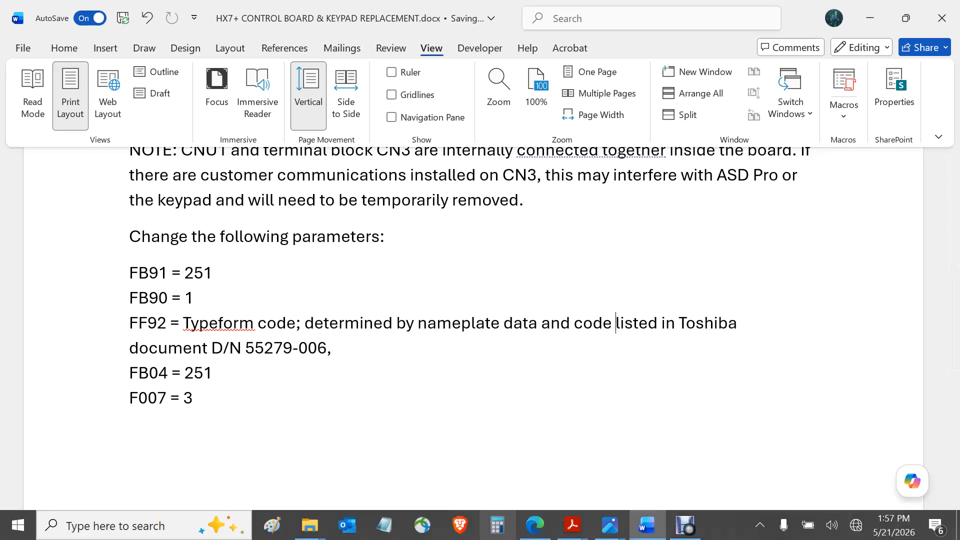
{"action": "left_click", "coordinate": [573, 525]}
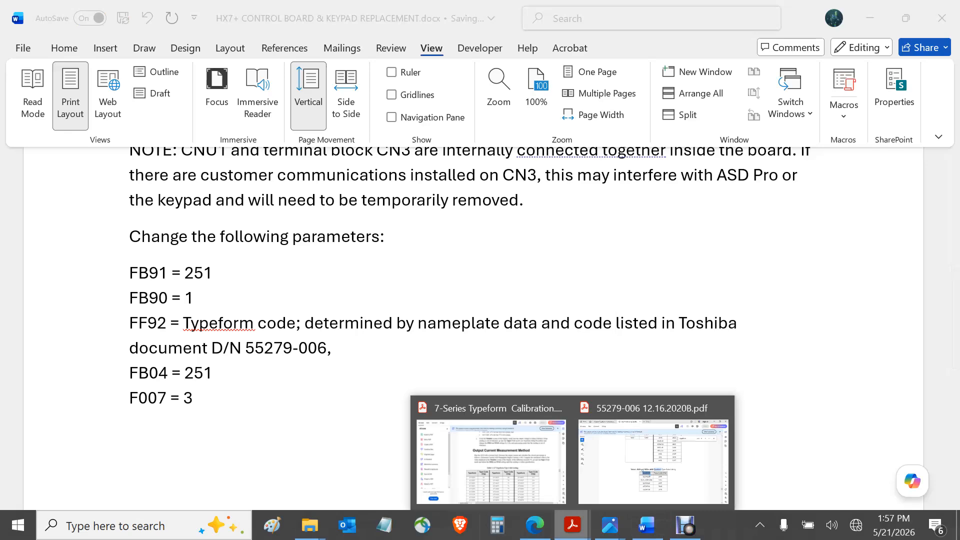
{"action": "left_click", "coordinate": [653, 460]}
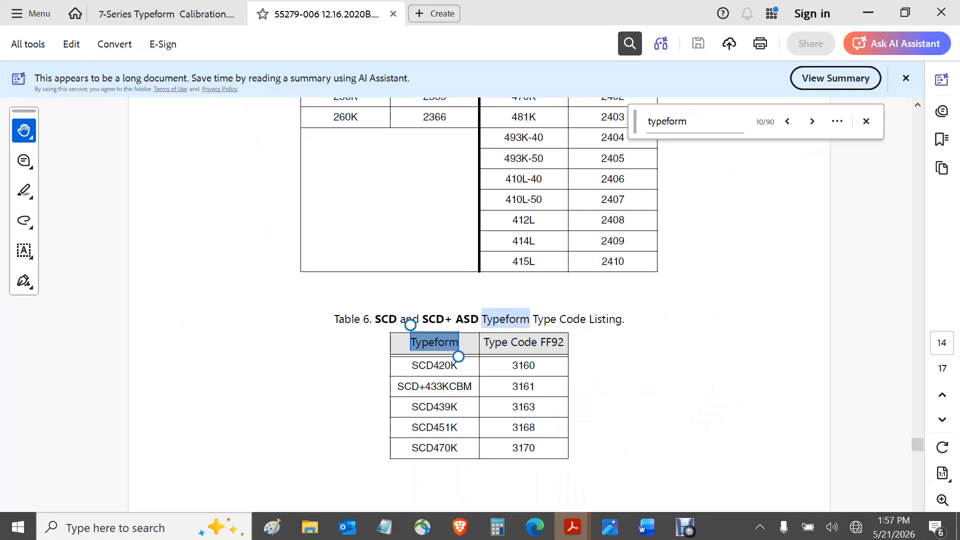
{"action": "left_click", "coordinate": [942, 395]}
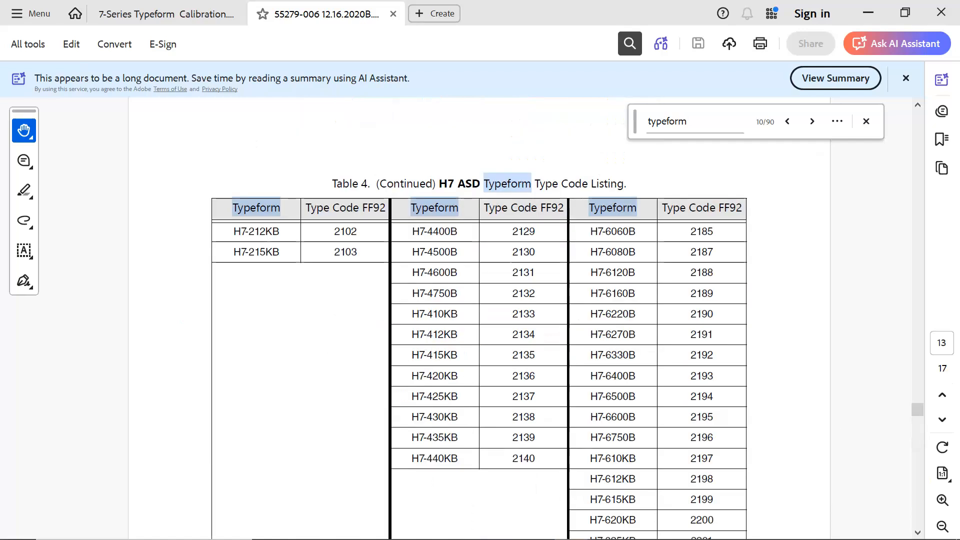
{"action": "key", "text": "ctrl+f"}
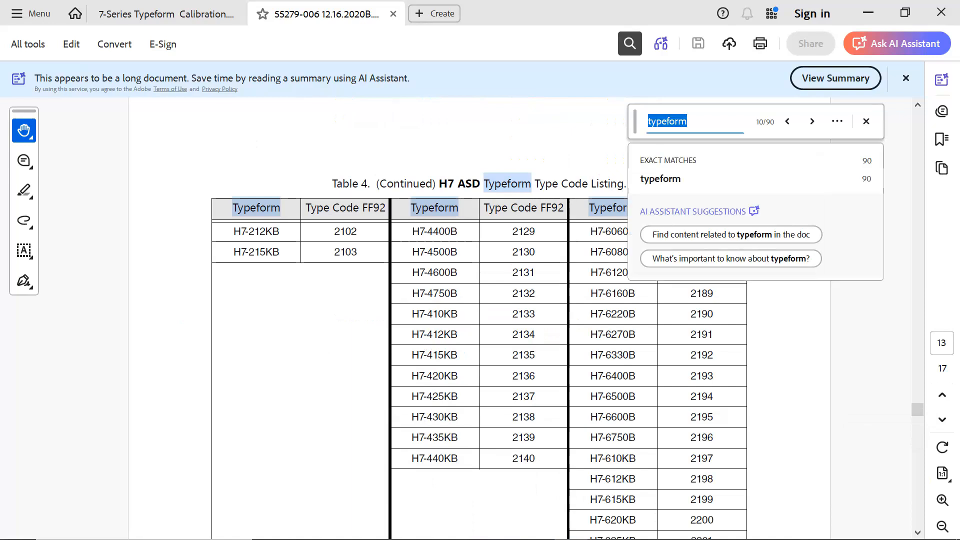
{"action": "type", "text": "445"}
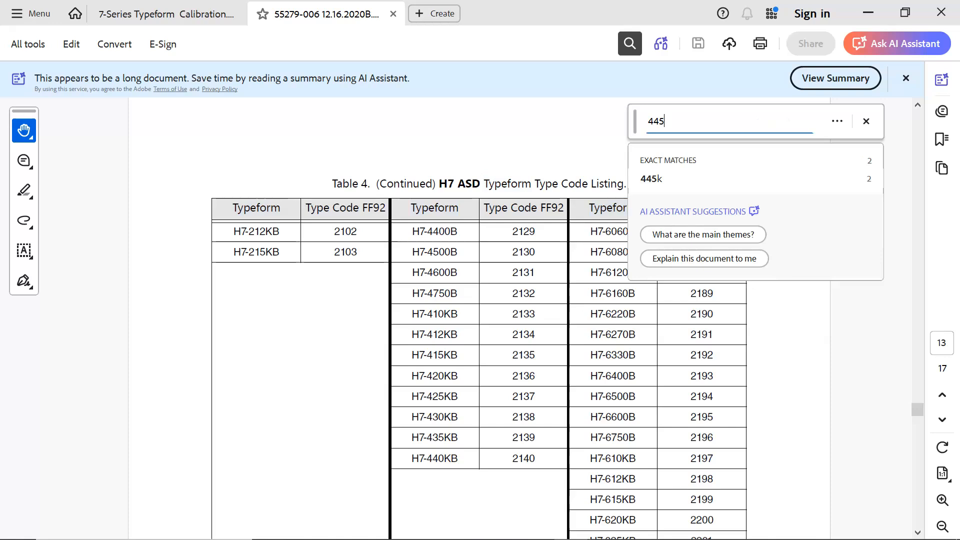
{"action": "type", "text": "k"}
{"action": "key", "text": "Return"}
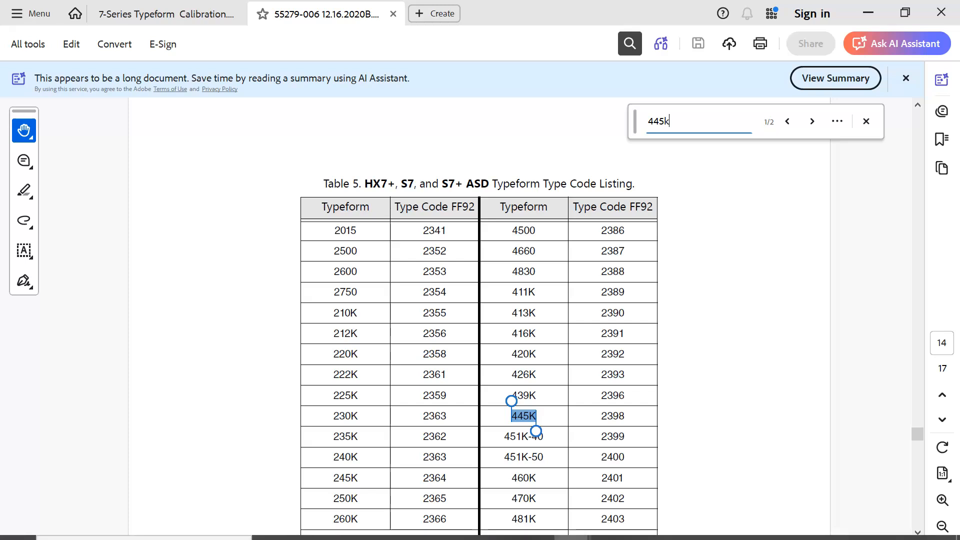
{"action": "mouse_move", "coordinate": [573, 537]}
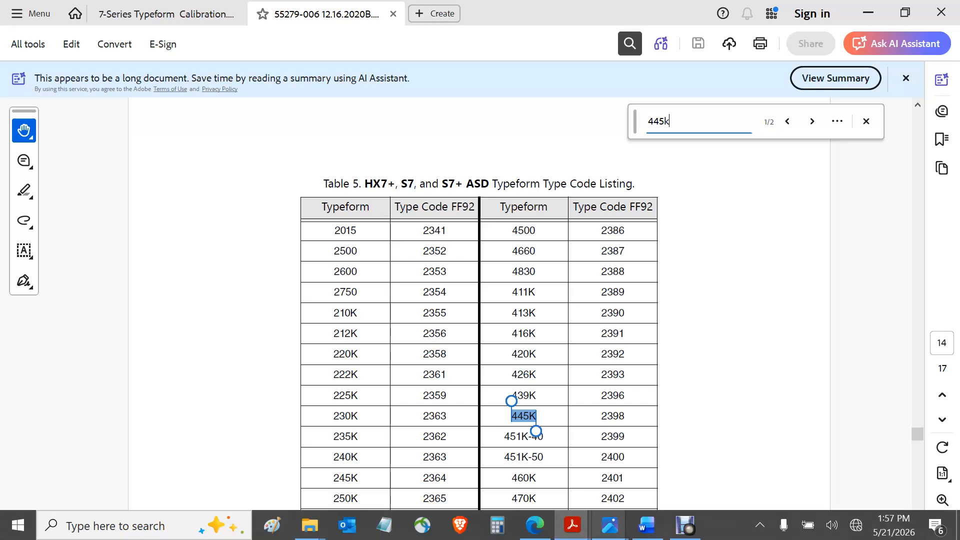
{"action": "left_click", "coordinate": [646, 525]}
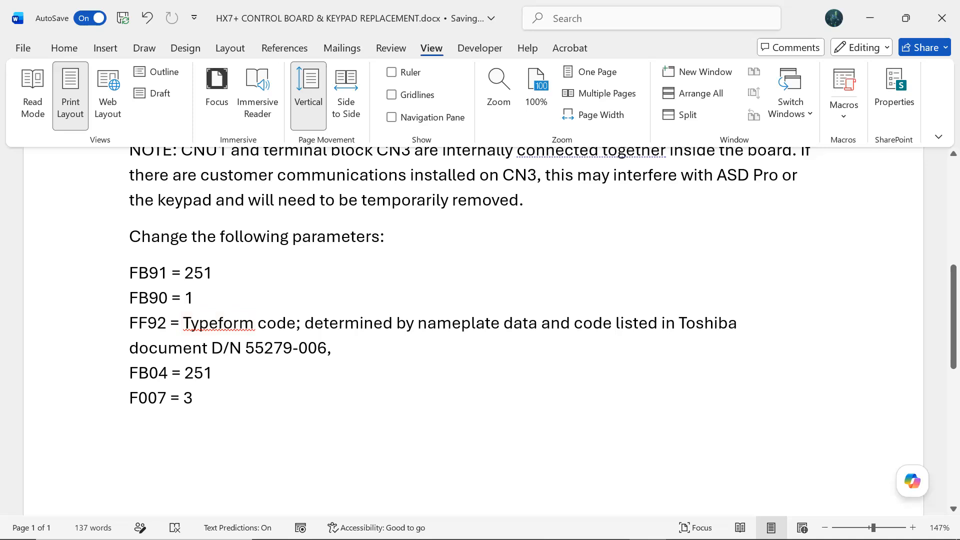
{"action": "scroll", "coordinate": [473, 331], "scroll_direction": "down", "scroll_amount": 1}
{"action": "left_click", "coordinate": [130, 373]}
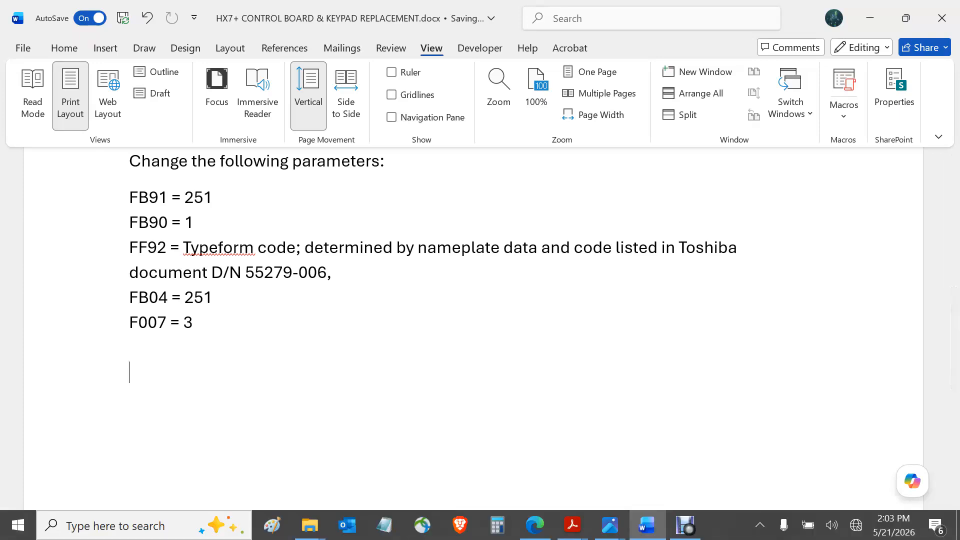
Open Device Manager full screen and expand Ports (COM & LPT) to check the USB cable's COM port
{"action": "left_click", "coordinate": [144, 526]}
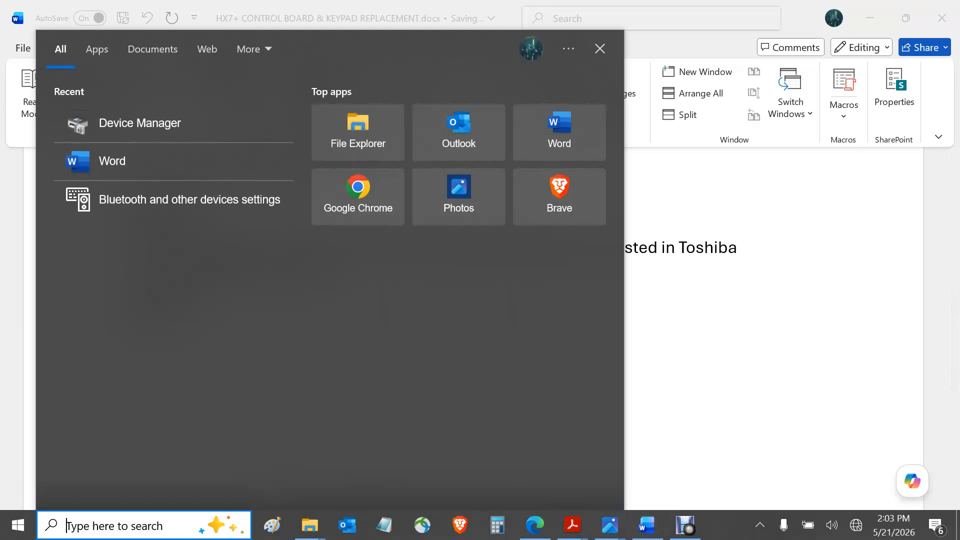
{"action": "left_click", "coordinate": [140, 123]}
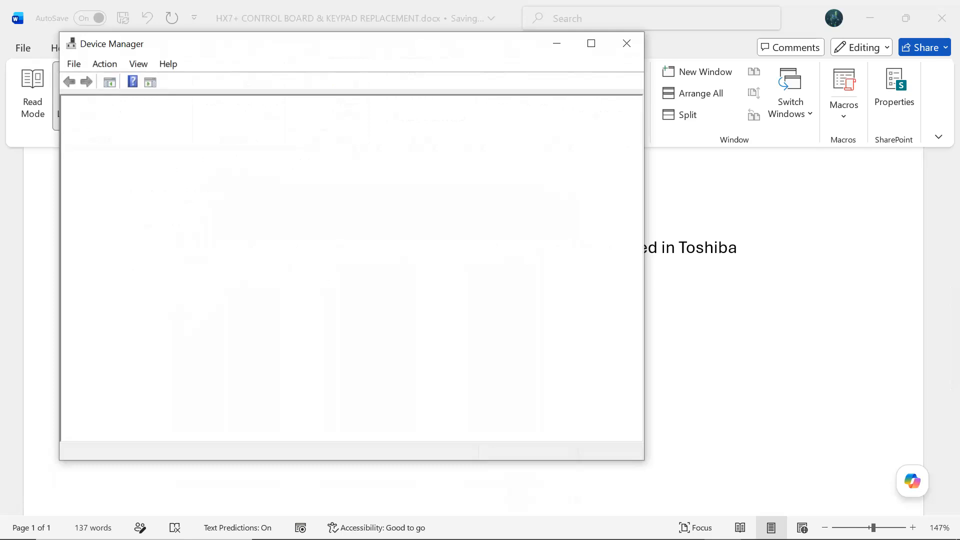
{"action": "left_click", "coordinate": [591, 43]}
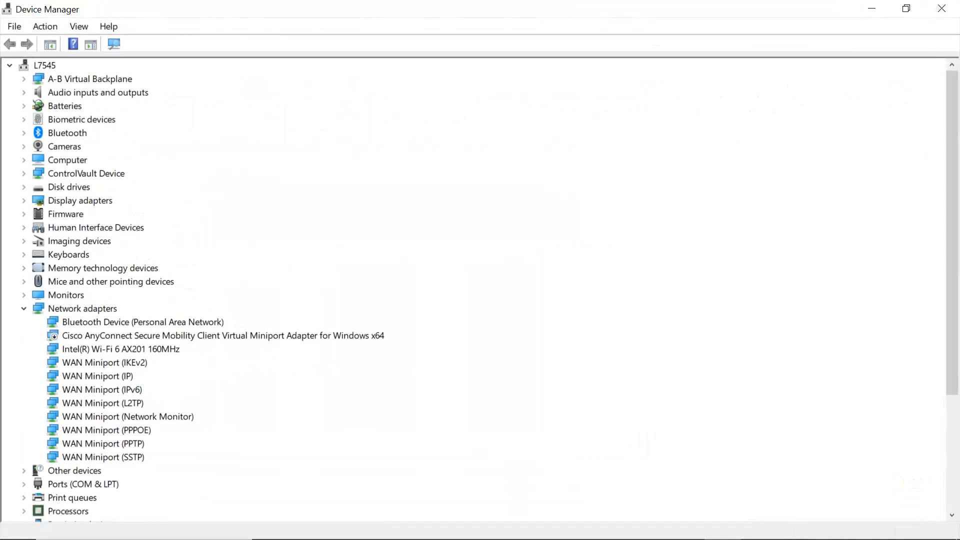
{"action": "left_click_drag", "start_coordinate": [952, 220], "coordinate": [953, 335]}
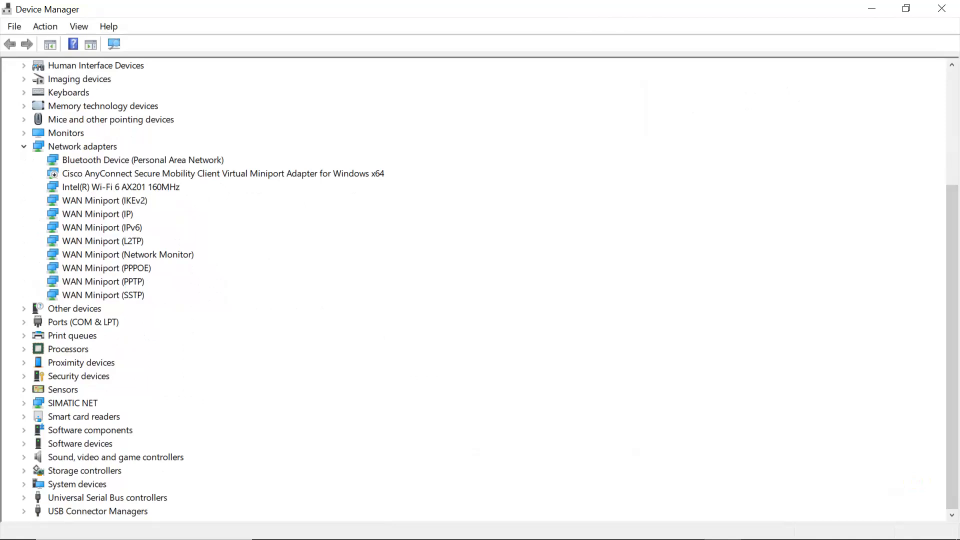
{"action": "left_click", "coordinate": [24, 322]}
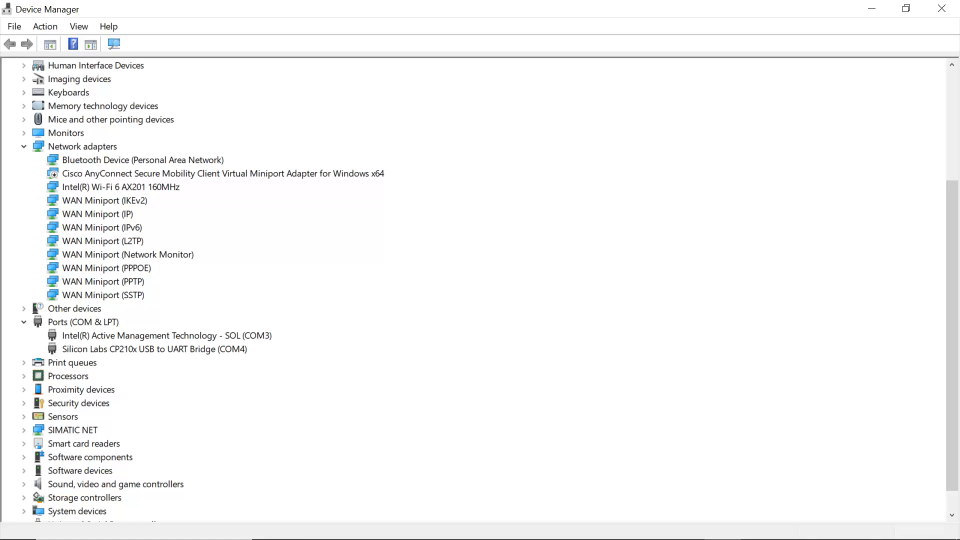
Show the desktop and launch ASD Pro
{"action": "key", "text": "super+d"}
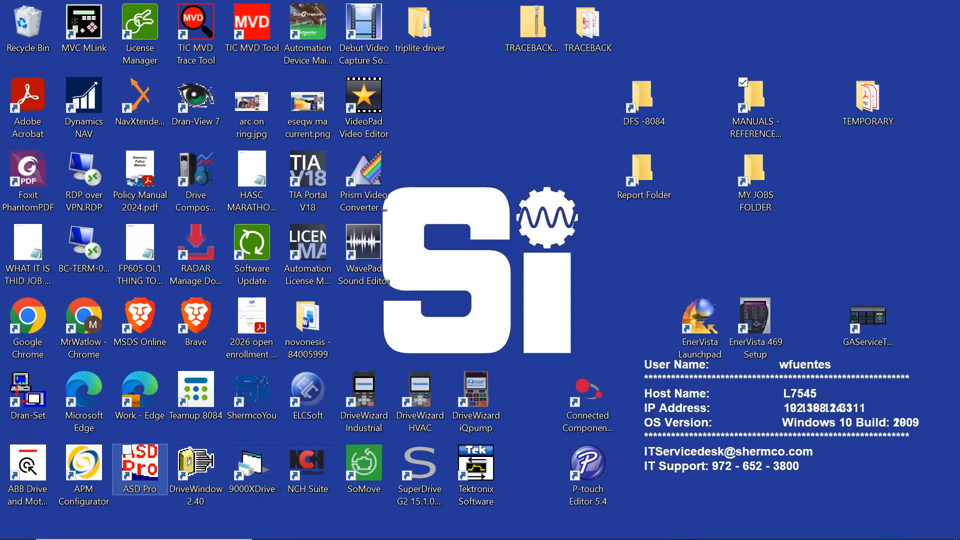
{"action": "left_click", "coordinate": [140, 468]}
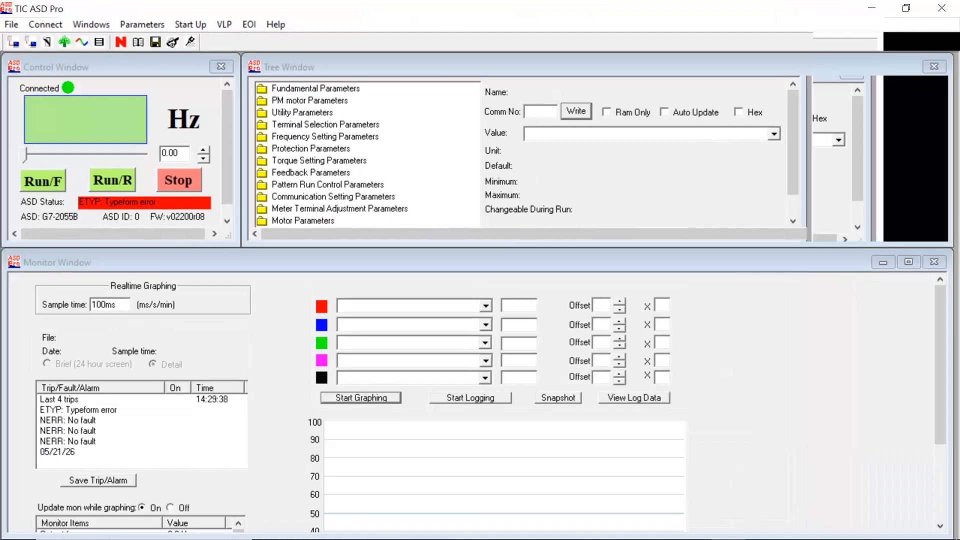
{"action": "left_click", "coordinate": [825, 11]}
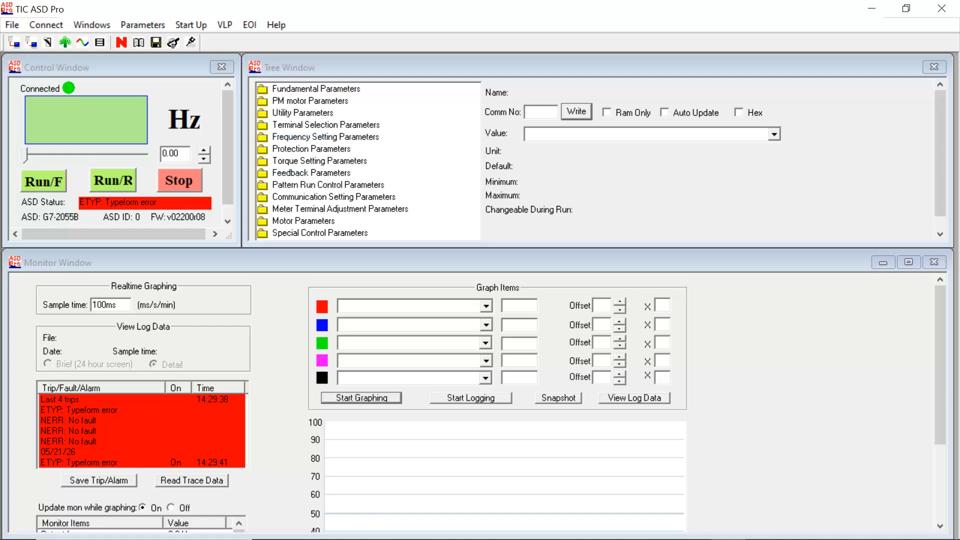
{"action": "left_click", "coordinate": [143, 25]}
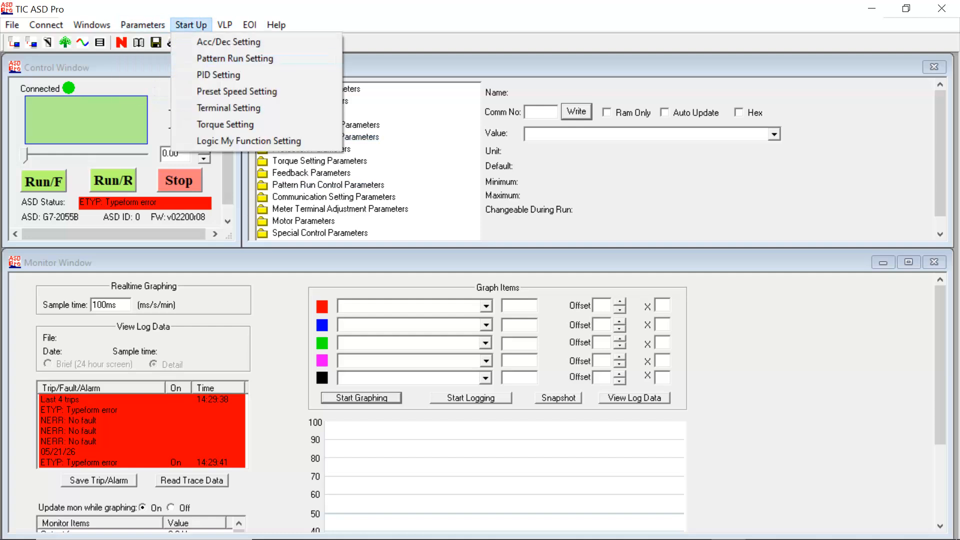
{"action": "left_click", "coordinate": [192, 25]}
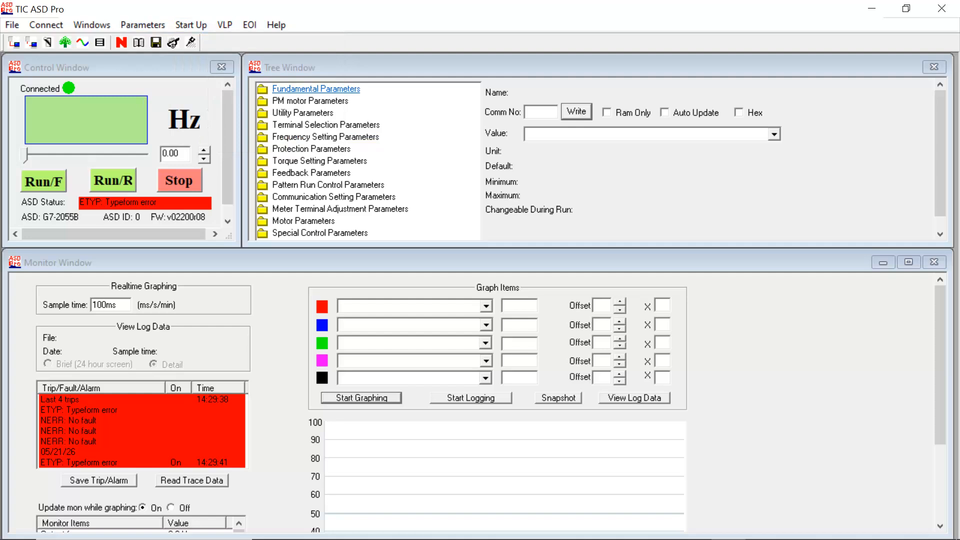
Look up parameter FB91 by its Comm No. in the Tree Window and write the value 251 to it, following the Word instructions
{"action": "left_click", "coordinate": [540, 112]}
{"action": "mouse_move", "coordinate": [632, 538]}
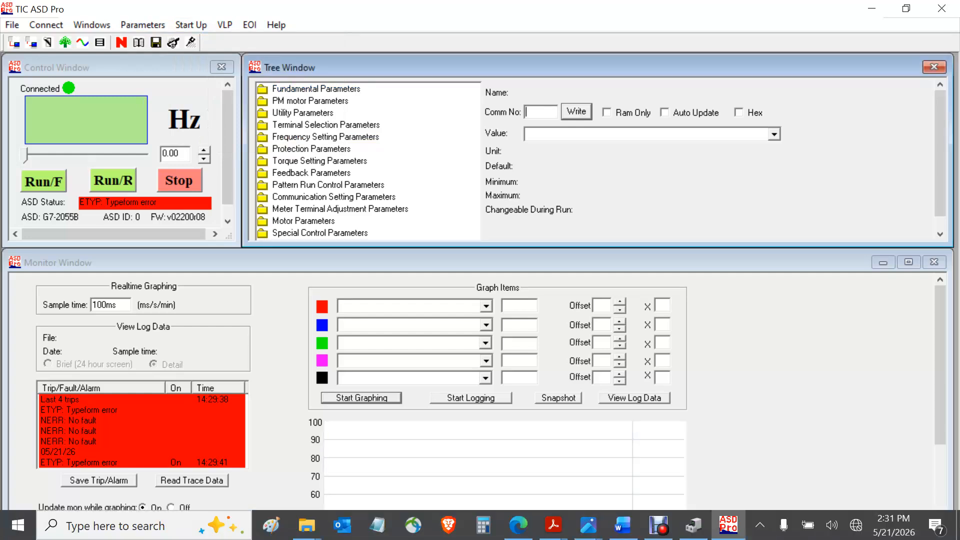
{"action": "left_click", "coordinate": [622, 525]}
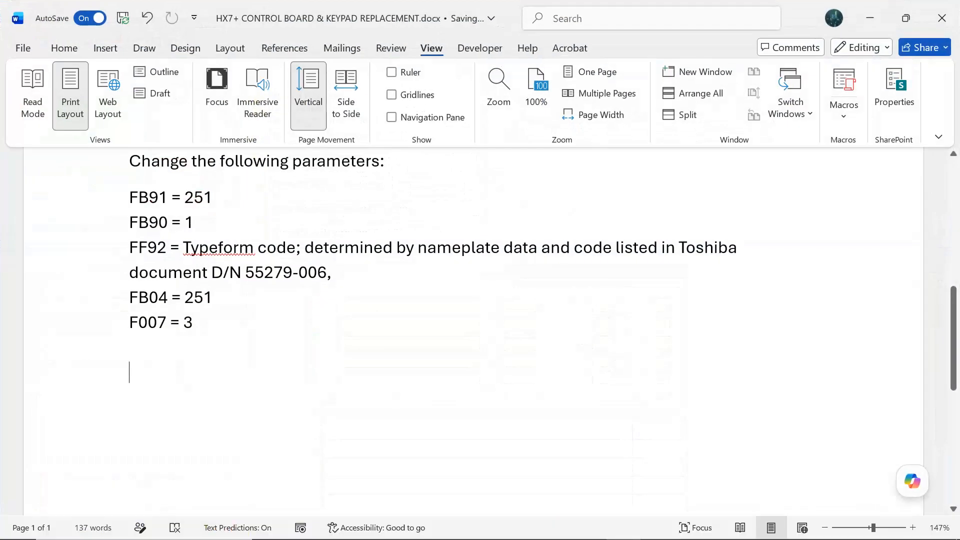
{"action": "key", "text": "alt+Tab"}
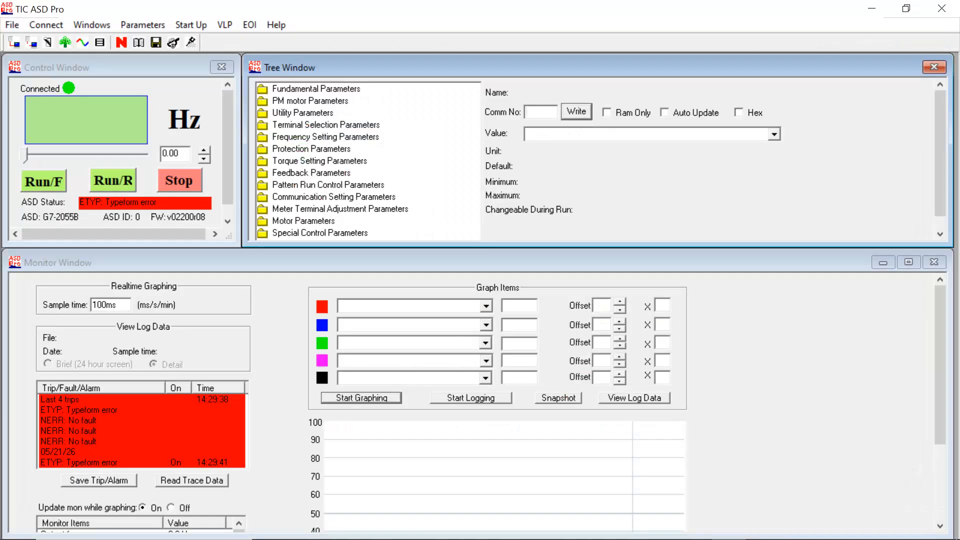
{"action": "type", "text": "FB91"}
{"action": "key", "text": "Tab"}
{"action": "key", "text": "alt+Tab"}
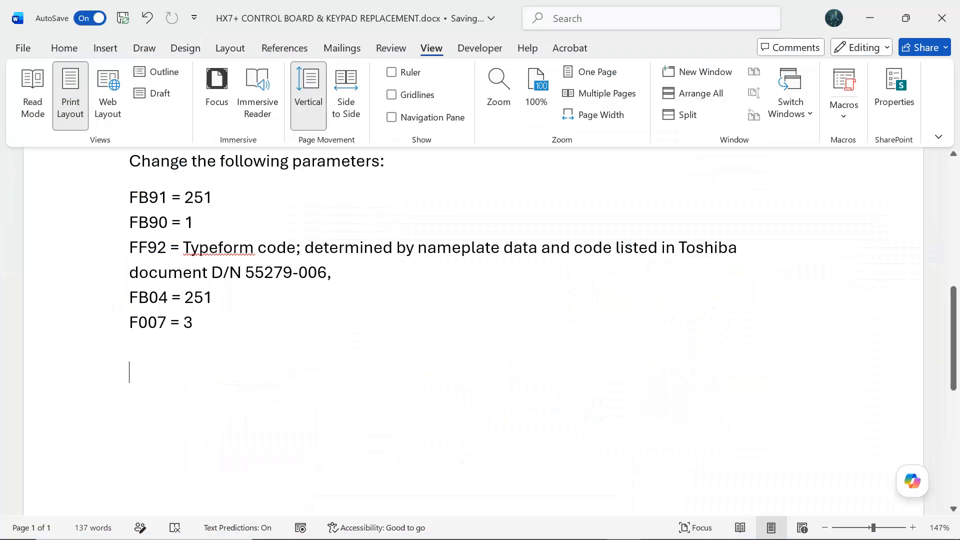
{"action": "key", "text": "alt+Tab"}
{"action": "type", "text": "251"}
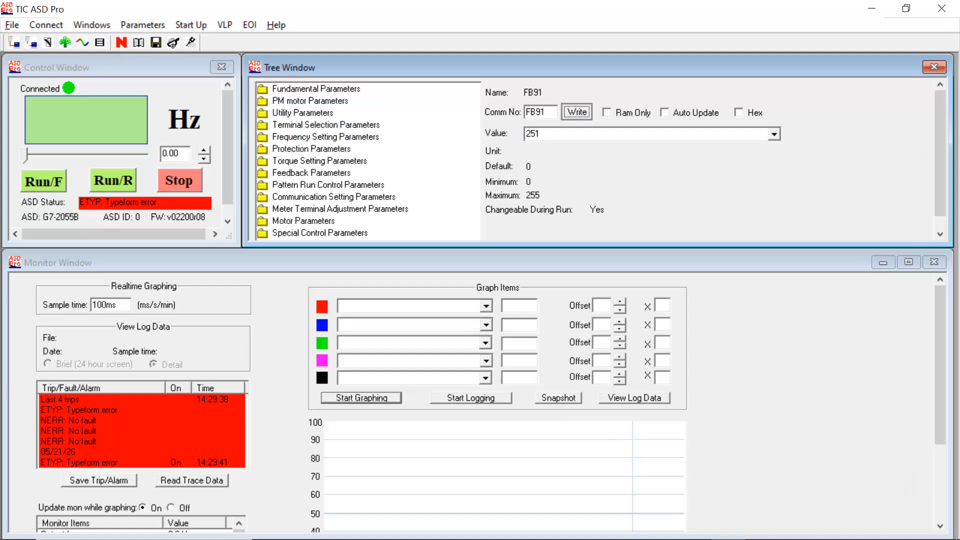
{"action": "key", "text": "Return"}
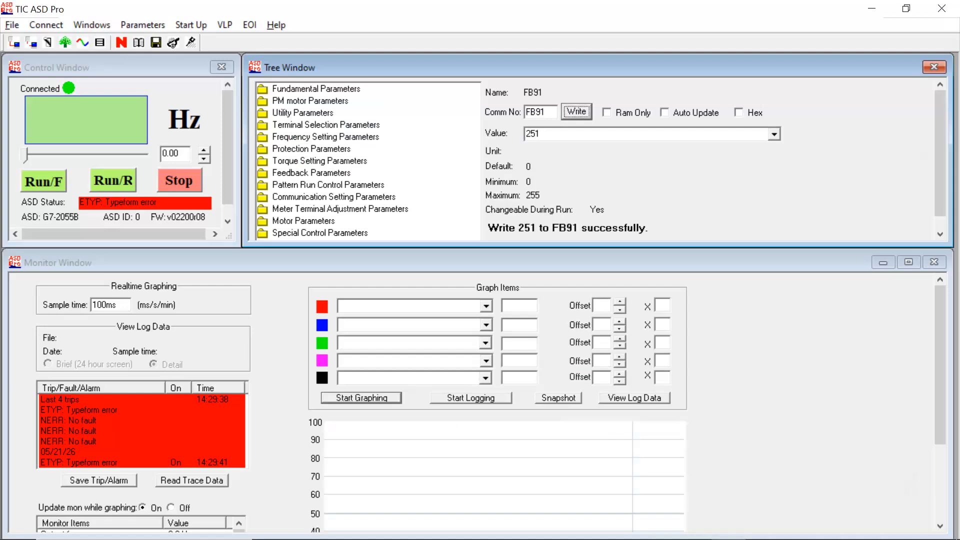
Change the Comm No. to FB90 and write the value 1 to that parameter, checking it against the Word instructions
{"action": "key", "text": "alt+Tab"}
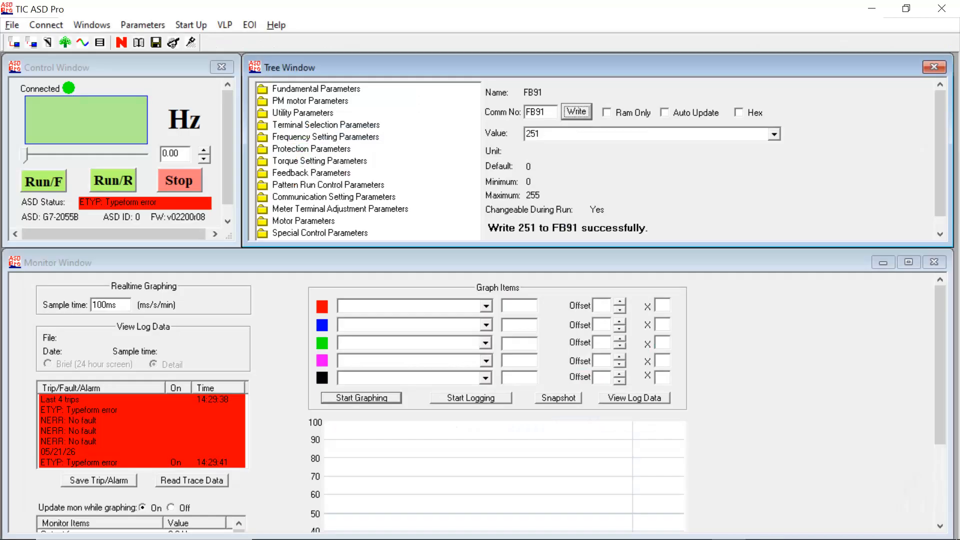
{"action": "key", "text": "alt+Tab"}
{"action": "left_click", "coordinate": [546, 112]}
{"action": "key", "text": "BackSpace"}
{"action": "type", "text": "0"}
{"action": "key", "text": "Tab"}
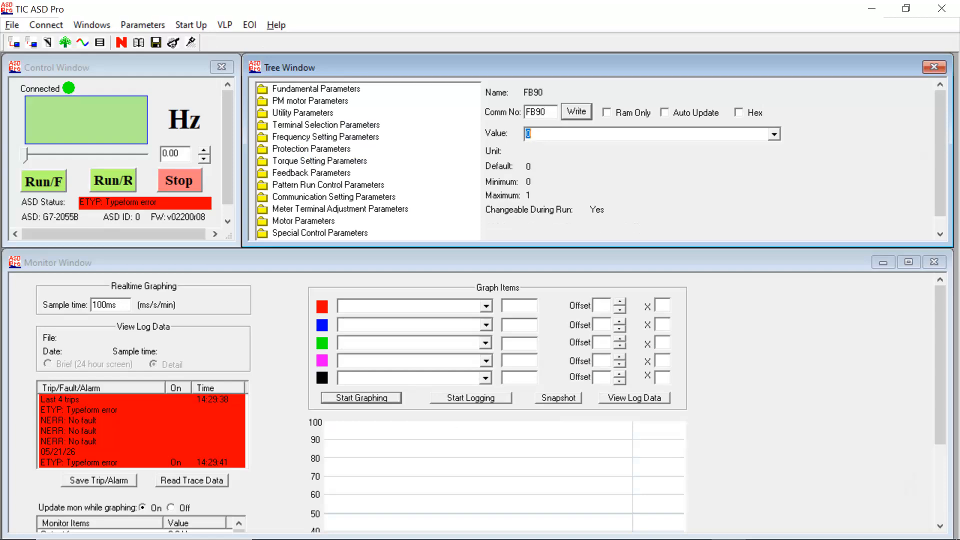
{"action": "key", "text": "alt+Tab"}
{"action": "key", "text": "alt+Tab"}
{"action": "type", "text": "1"}
{"action": "key", "text": "Return"}
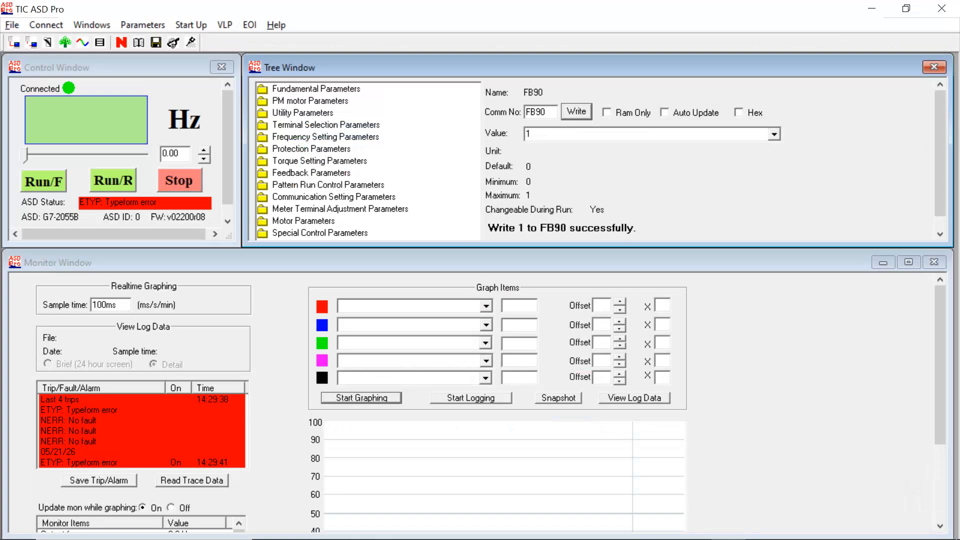
Check the FF92 entry in the Word instructions, then search the 55279-006 PDF for 445k and go to its match in Table 5
{"action": "key", "text": "alt+Tab"}
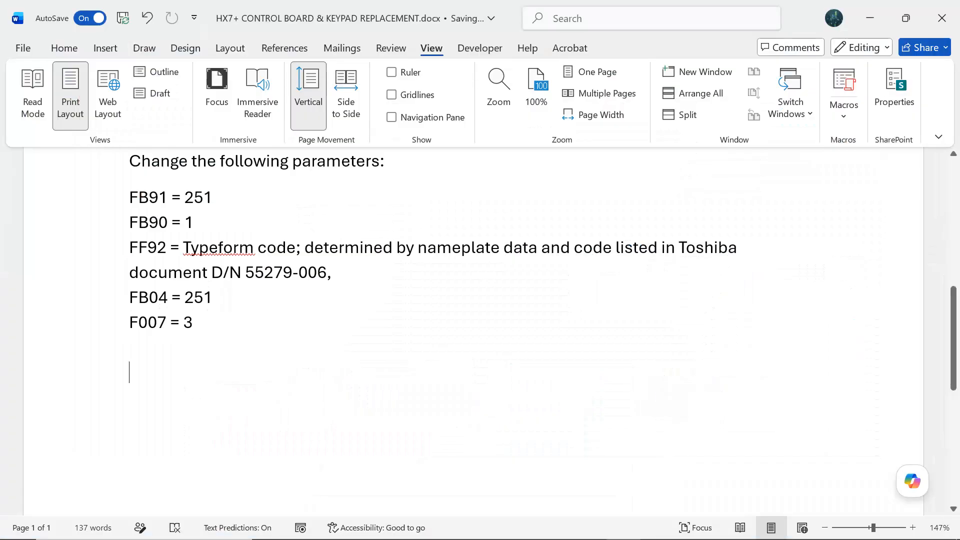
{"action": "key", "text": "alt+Tab"}
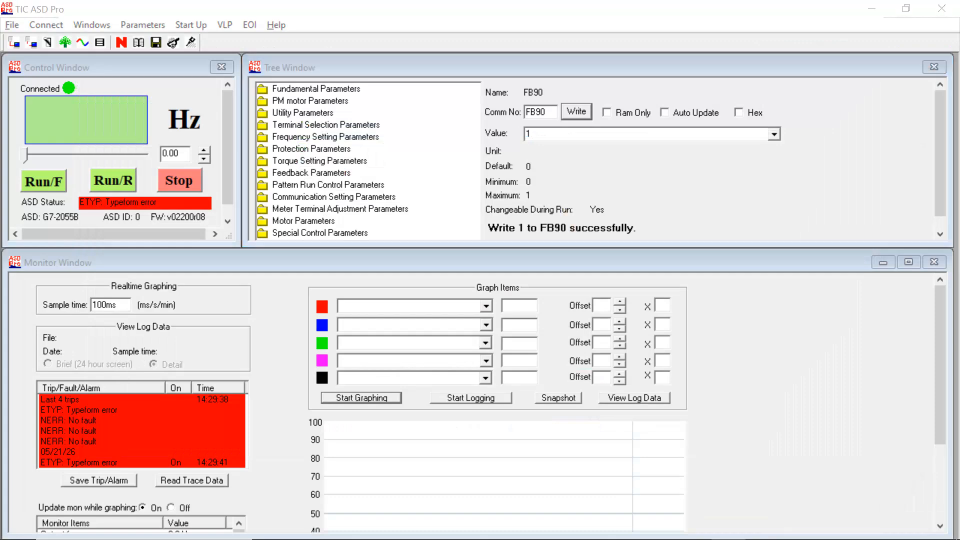
{"action": "key", "text": "alt+Tab"}
{"action": "key", "text": "alt+Tab"}
{"action": "key", "text": "alt+Tab"}
{"action": "key", "text": "alt+Tab"}
{"action": "key", "text": "alt+Tab"}
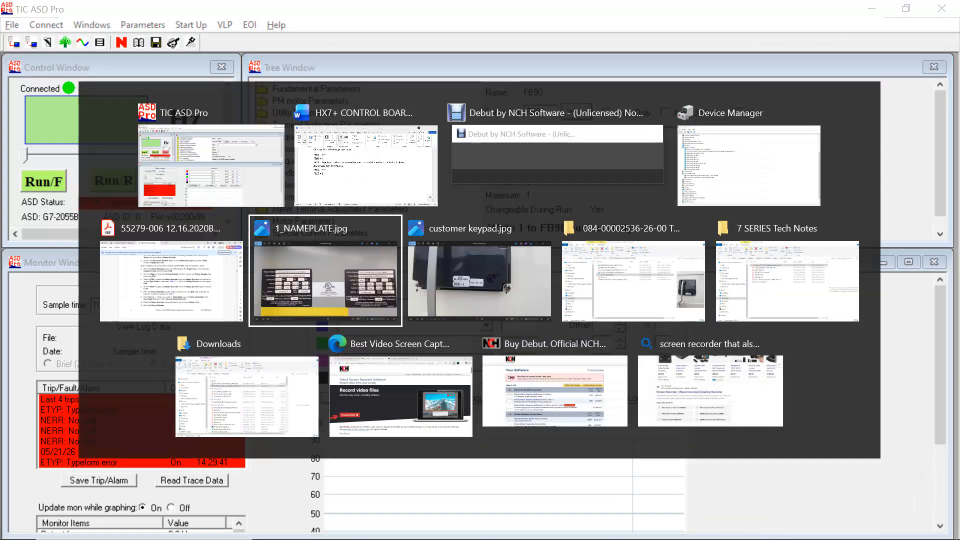
{"action": "key", "text": "alt+shift+Tab"}
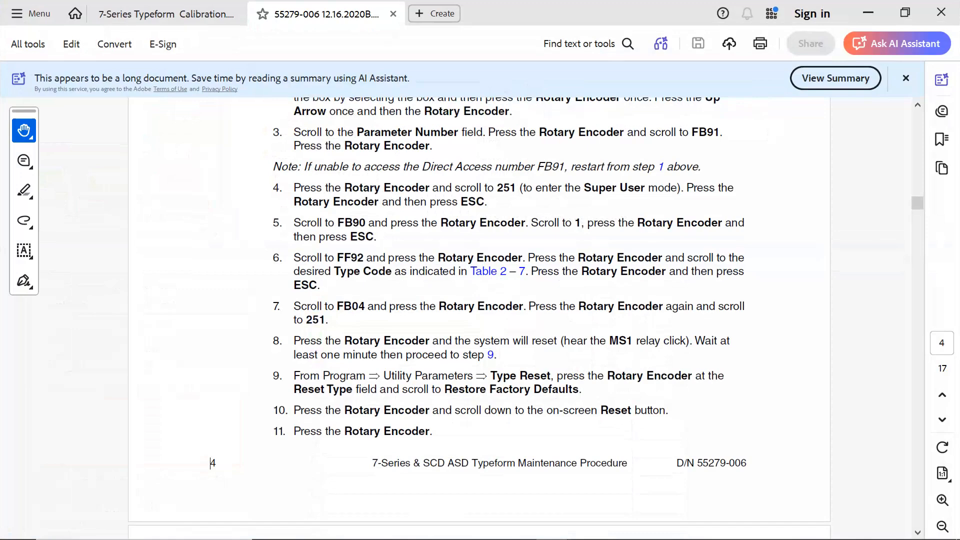
{"action": "key", "text": "ctrl+f"}
{"action": "type", "text": "445k"}
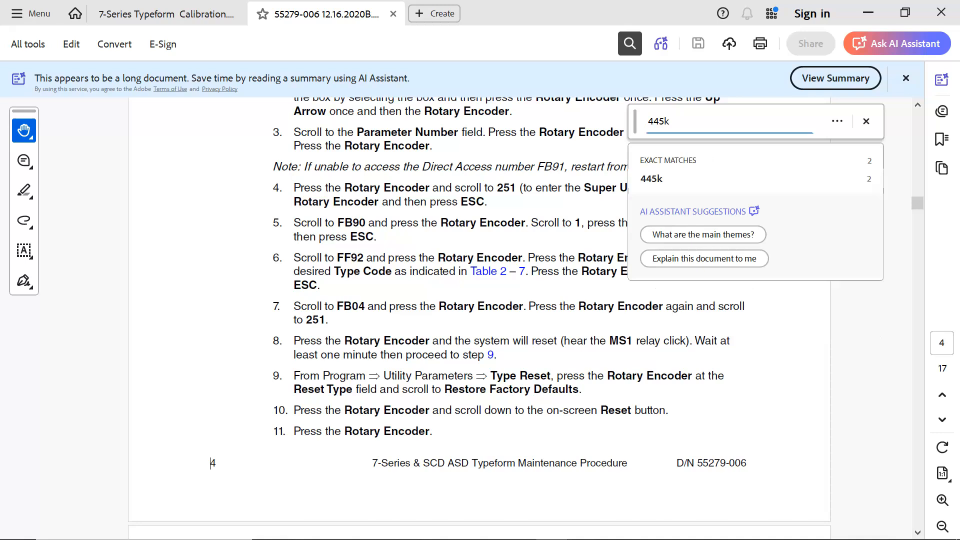
{"action": "key", "text": "Return"}
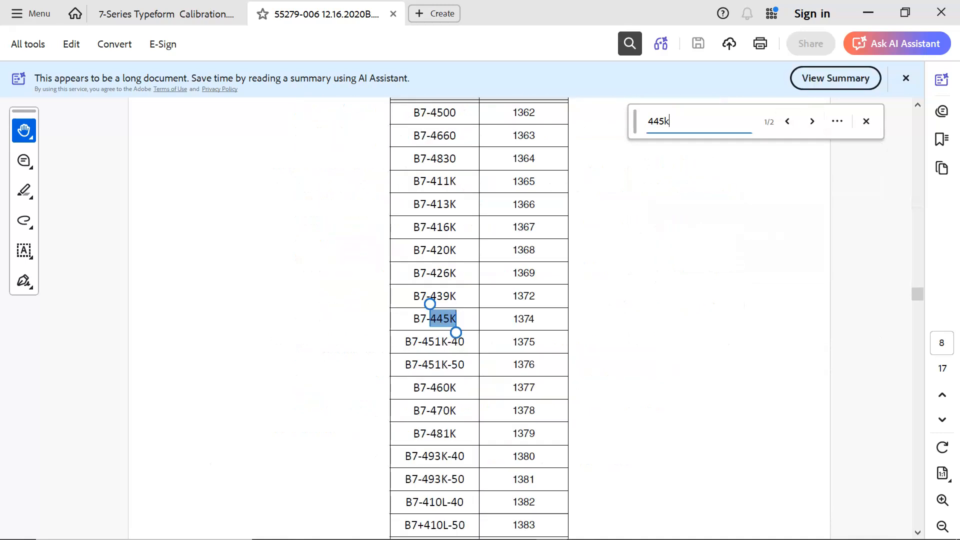
{"action": "left_click", "coordinate": [812, 121]}
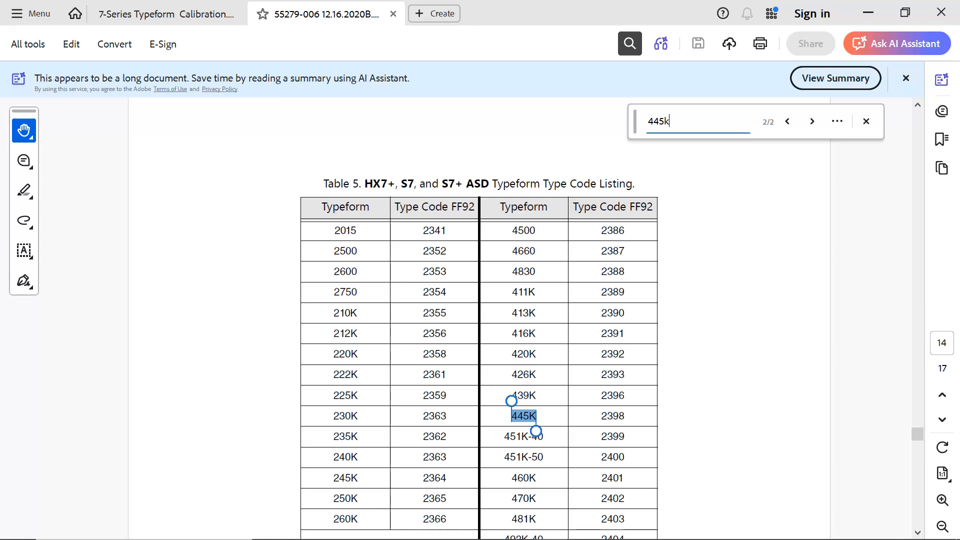
Compare the 445K type code in the PDF listing with the parameter list in Word, then return to ASD Pro
{"action": "key", "text": "alt+Tab"}
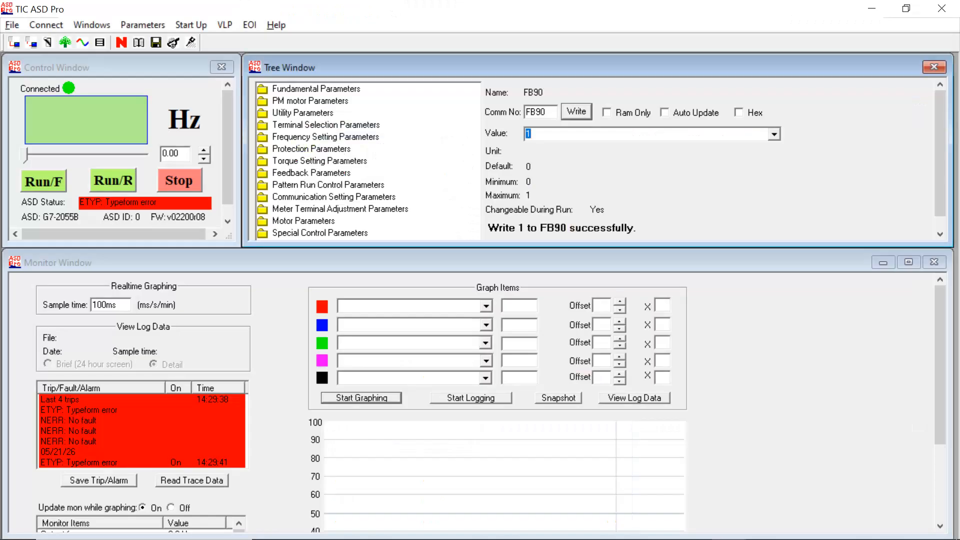
{"action": "key", "text": "alt+Tab"}
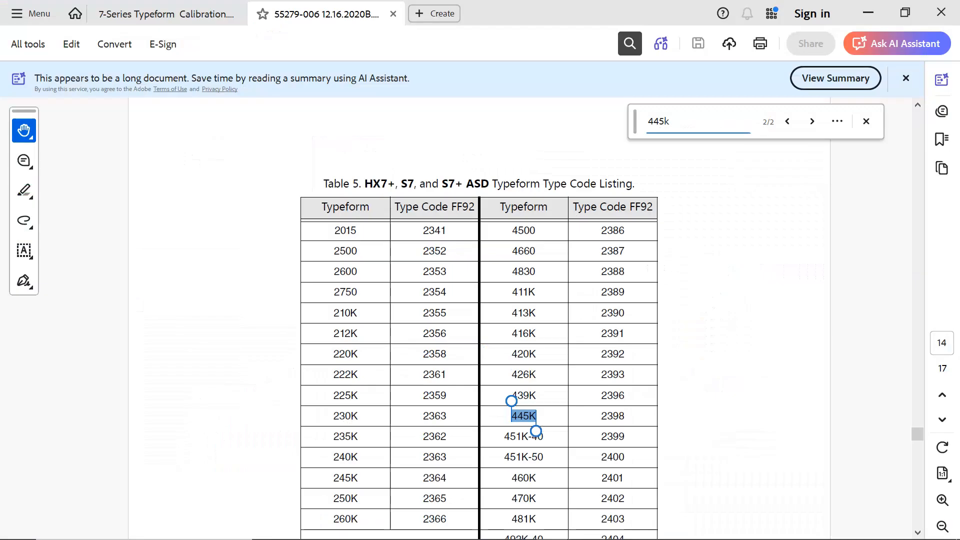
{"action": "key", "text": "alt+Tab"}
{"action": "key", "text": "Tab"}
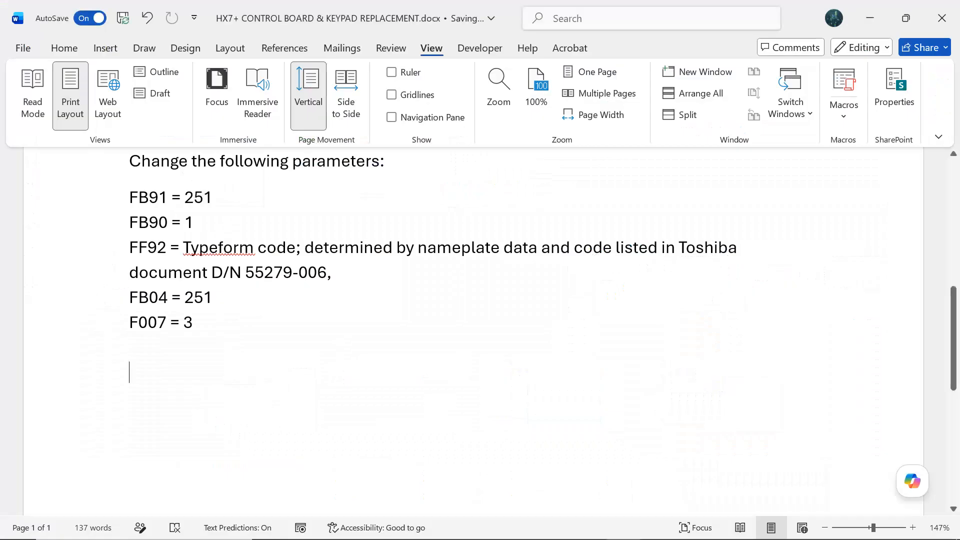
{"action": "key", "text": "alt+Tab"}
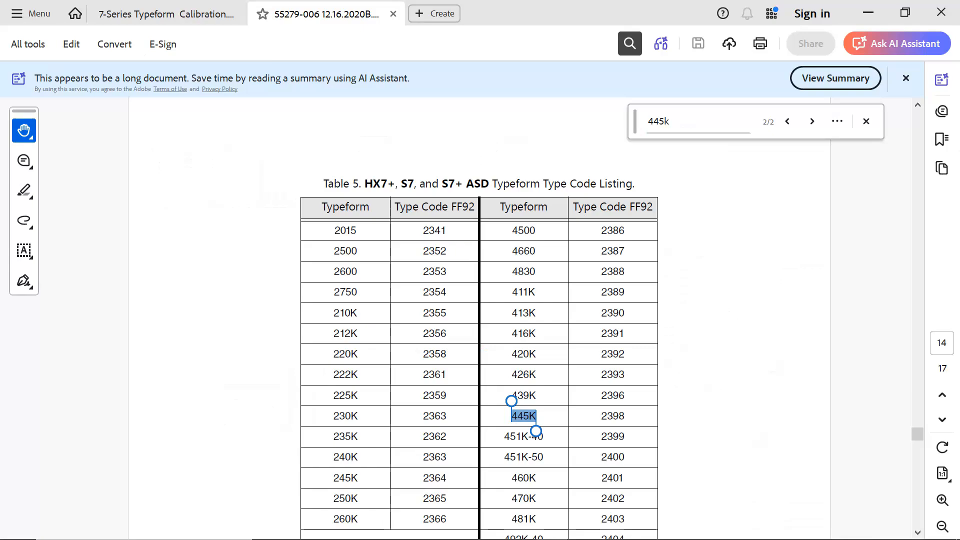
{"action": "key", "text": "alt+Tab"}
{"action": "key", "text": "Tab"}
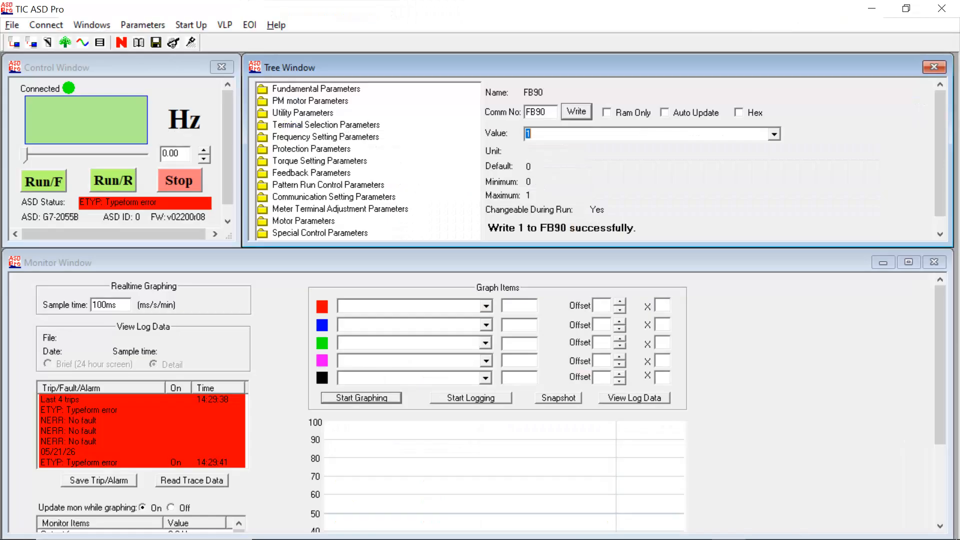
Try to write the type code 2398 to parameter FB92 in the Tree Window
{"action": "left_click", "coordinate": [545, 112]}
{"action": "key", "text": "BackSpace"}
{"action": "type", "text": "2"}
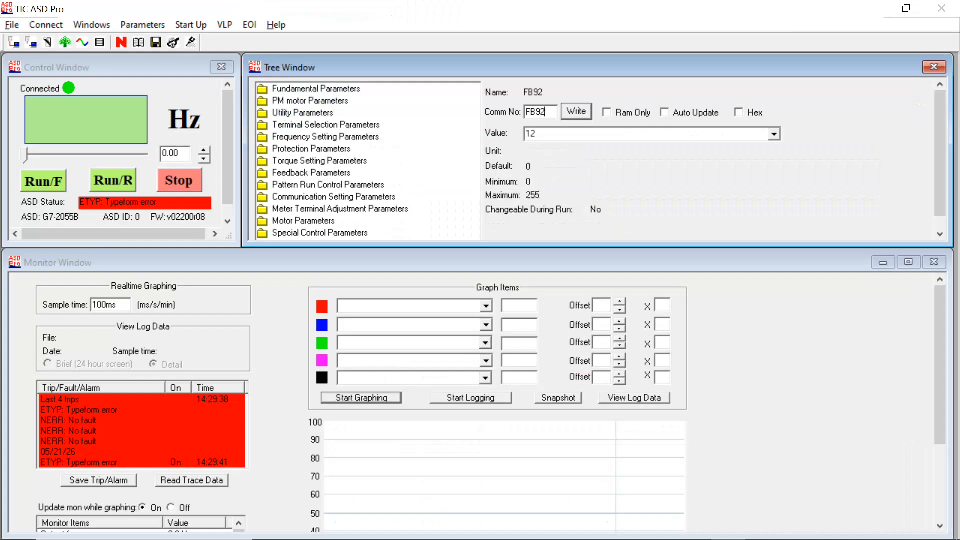
{"action": "key", "text": "Tab"}
{"action": "type", "text": "2398"}
{"action": "key", "text": "Return"}
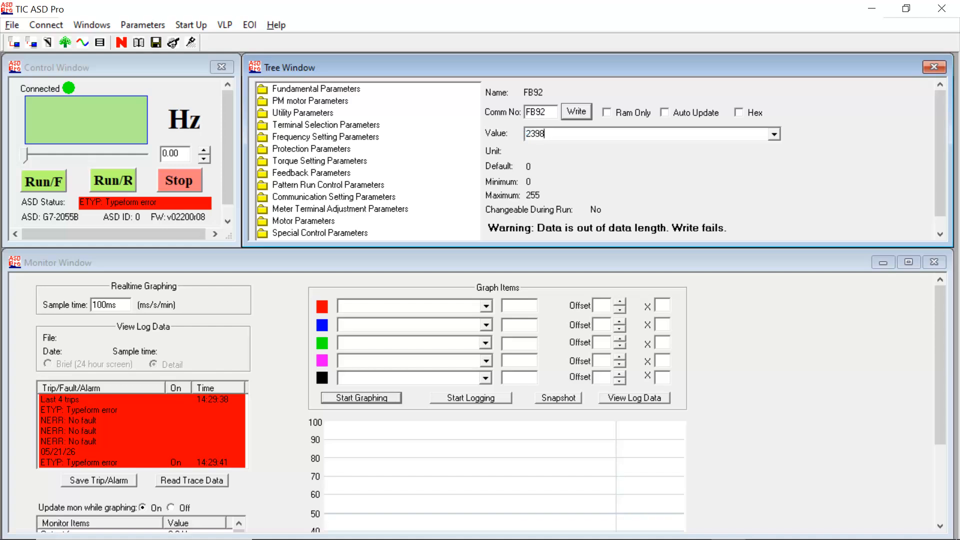
{"action": "key", "text": "alt+Down"}
{"action": "key", "text": "Escape"}
Recheck the parameter number in the Word instructions, change the Comm No. to FF92 and write 2398: HX7+-445K to it
{"action": "key", "text": "alt+Tab"}
{"action": "key", "text": "alt+Tab"}
{"action": "key", "text": "alt+Tab"}
{"action": "key", "text": "alt+Tab"}
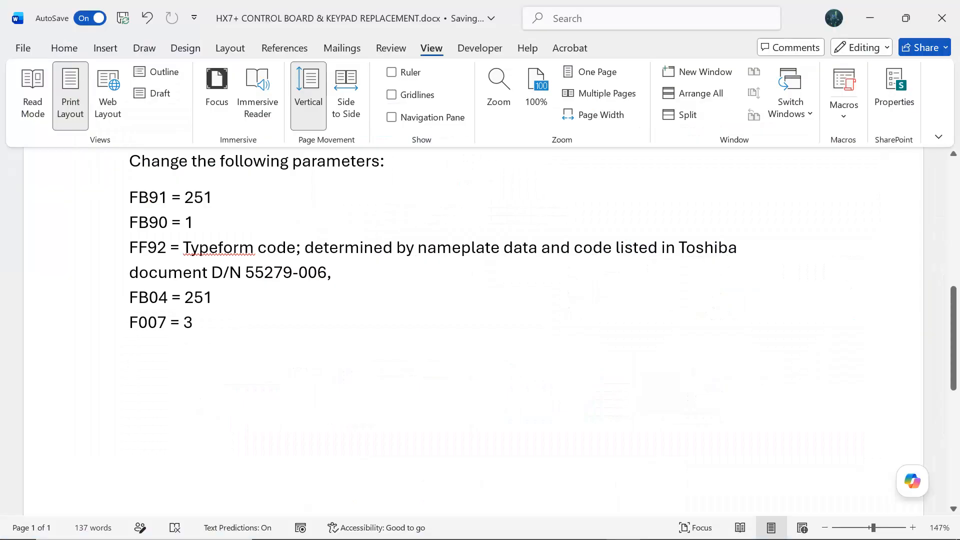
{"action": "key", "text": "alt+Tab"}
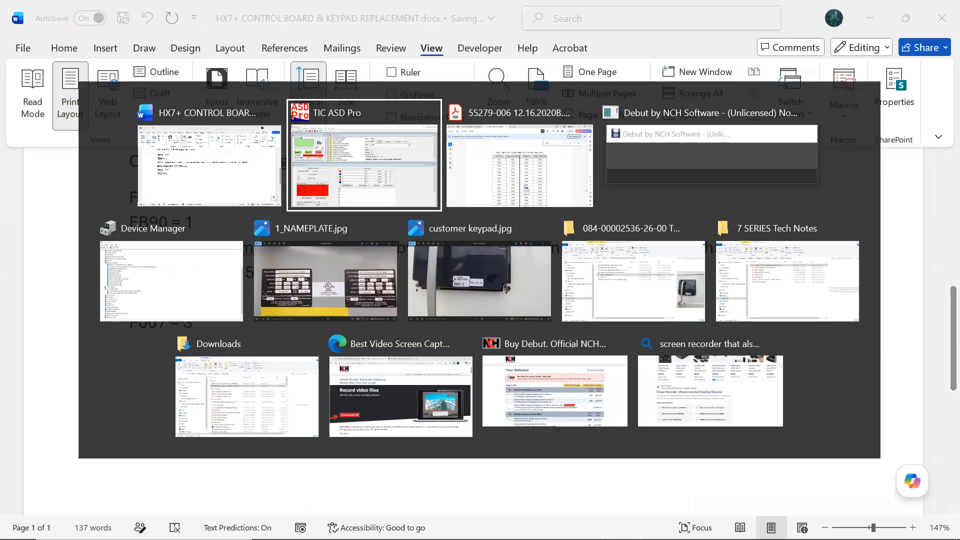
{"action": "left_click", "coordinate": [530, 111]}
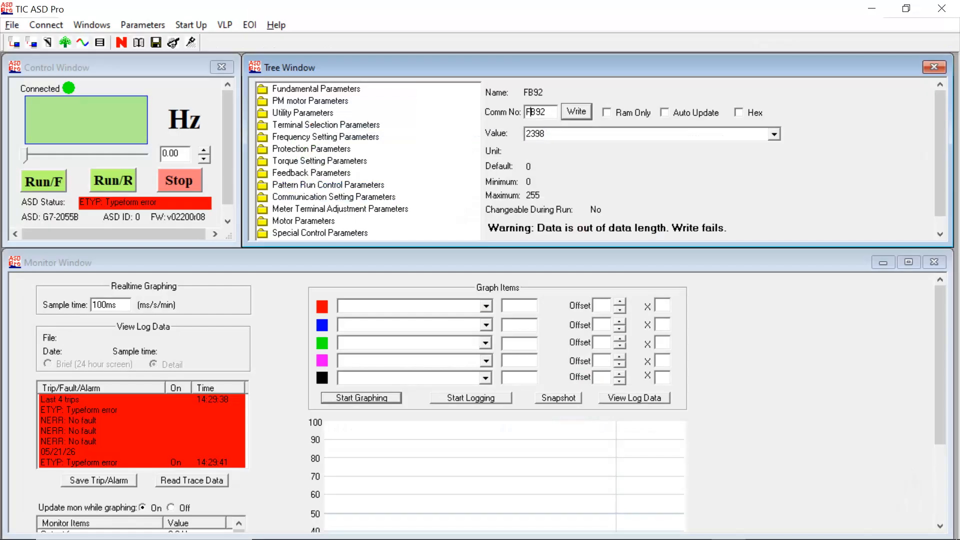
{"action": "key", "text": "Delete"}
{"action": "type", "text": "F"}
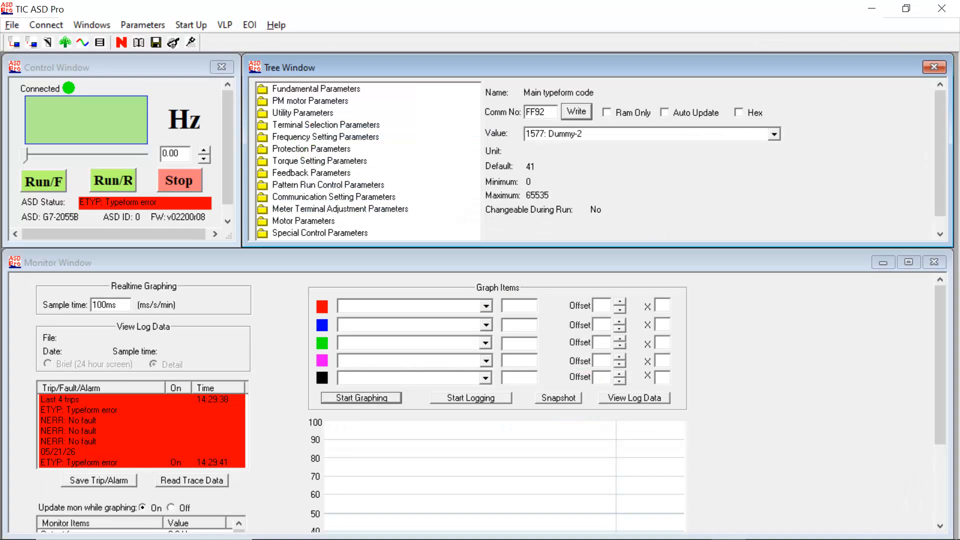
{"action": "left_click", "coordinate": [774, 134]}
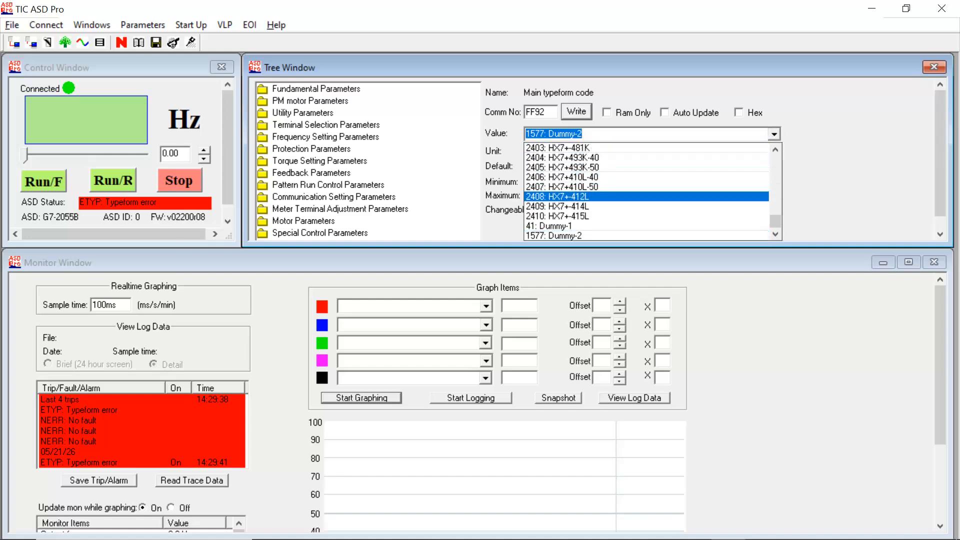
{"action": "scroll", "coordinate": [646, 192], "scroll_direction": "up", "scroll_amount": 3}
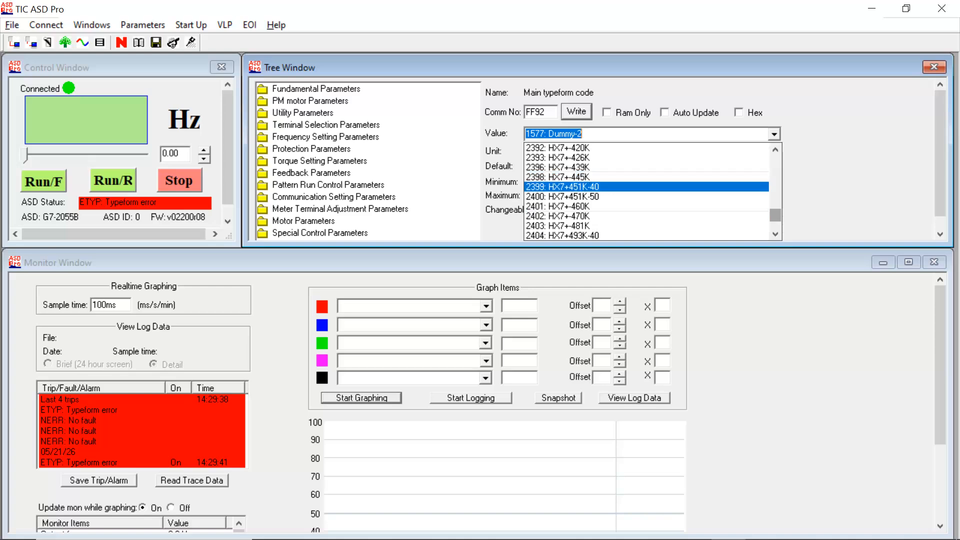
{"action": "left_click", "coordinate": [558, 177]}
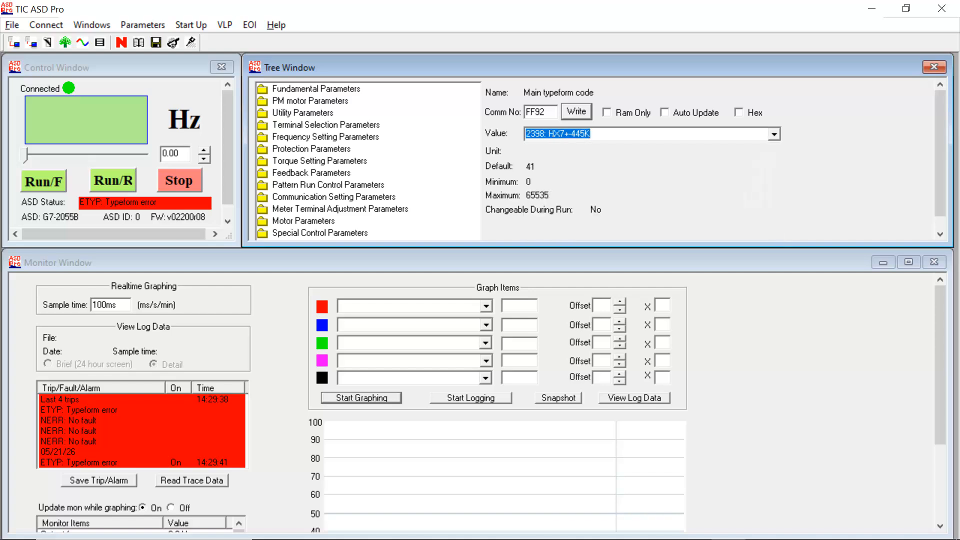
{"action": "left_click", "coordinate": [577, 112]}
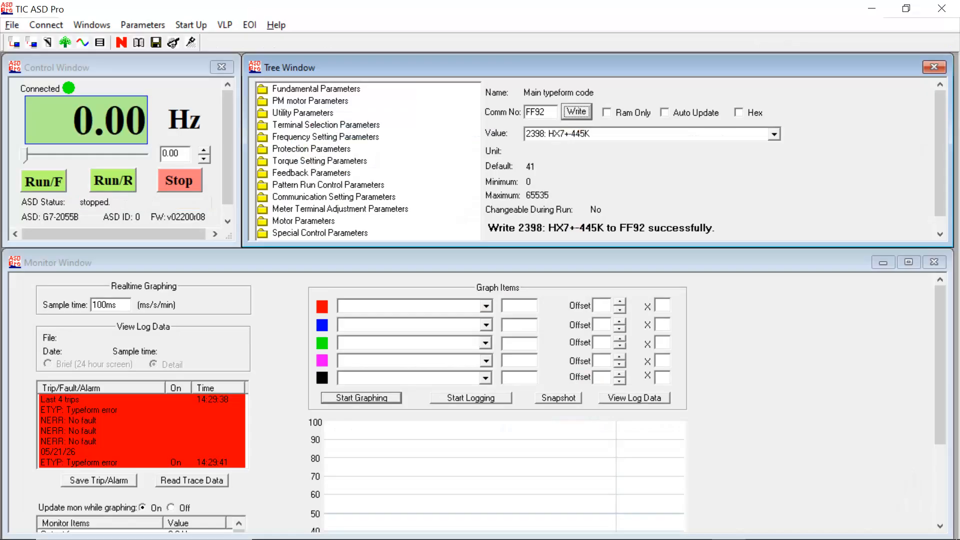
Change the Comm No. to FB04 and write the value 251 to the super user reset parameter
{"action": "left_click", "coordinate": [550, 112]}
{"action": "key", "text": "BackSpace"}
{"action": "key", "text": "BackSpace"}
{"action": "key", "text": "BackSpace"}
{"action": "type", "text": "B04"}
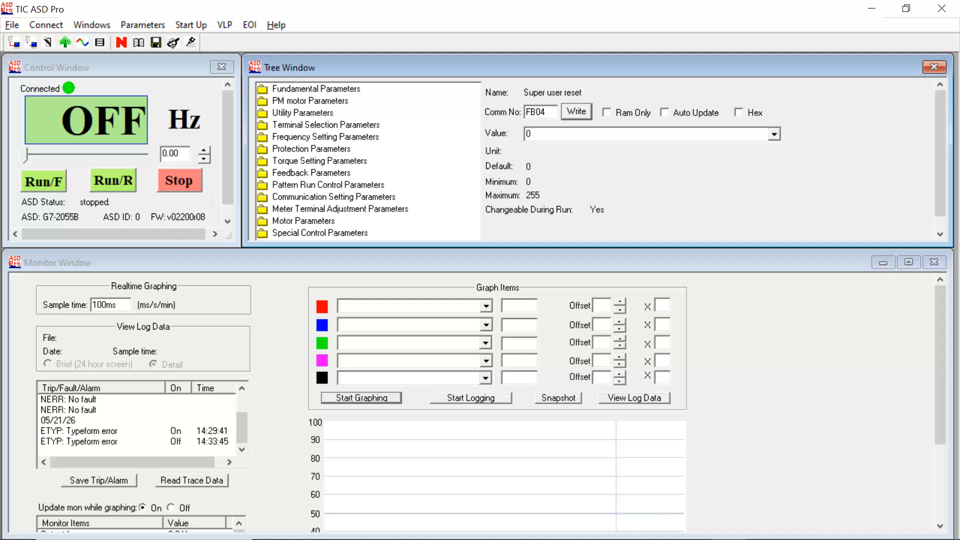
{"action": "key", "text": "Tab"}
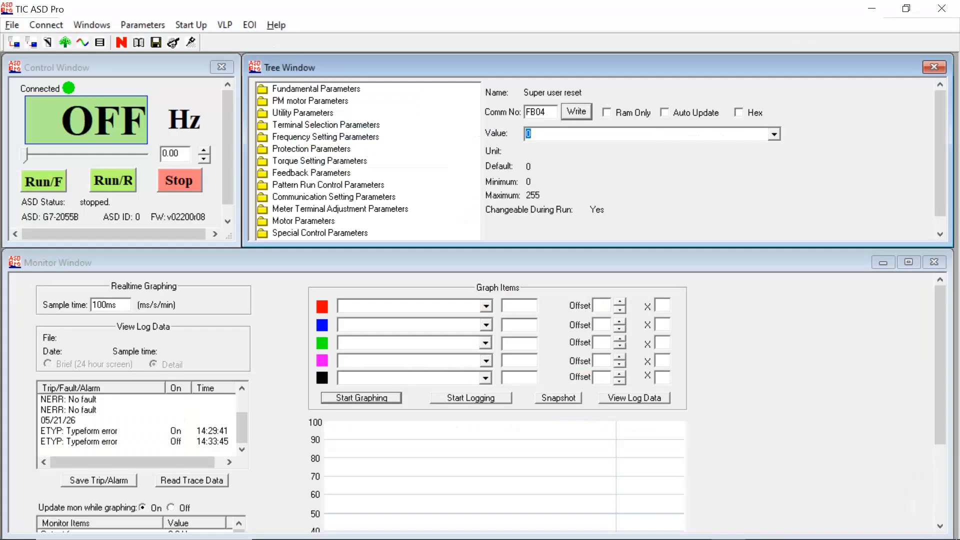
{"action": "type", "text": "251"}
{"action": "key", "text": "Return"}
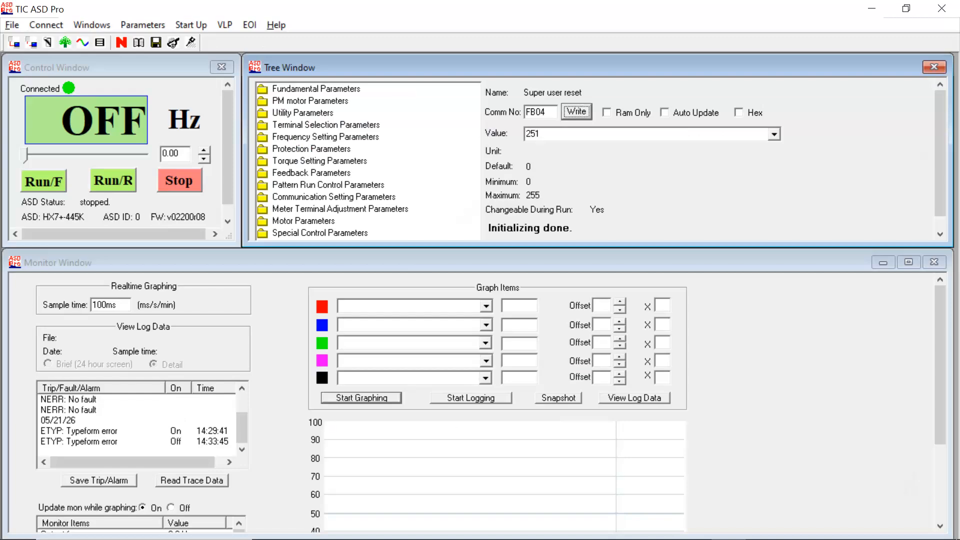
Check the last parameter in the Word instructions and bring up F007 in the Tree Window by its Comm No
{"action": "key", "text": "alt+Tab"}
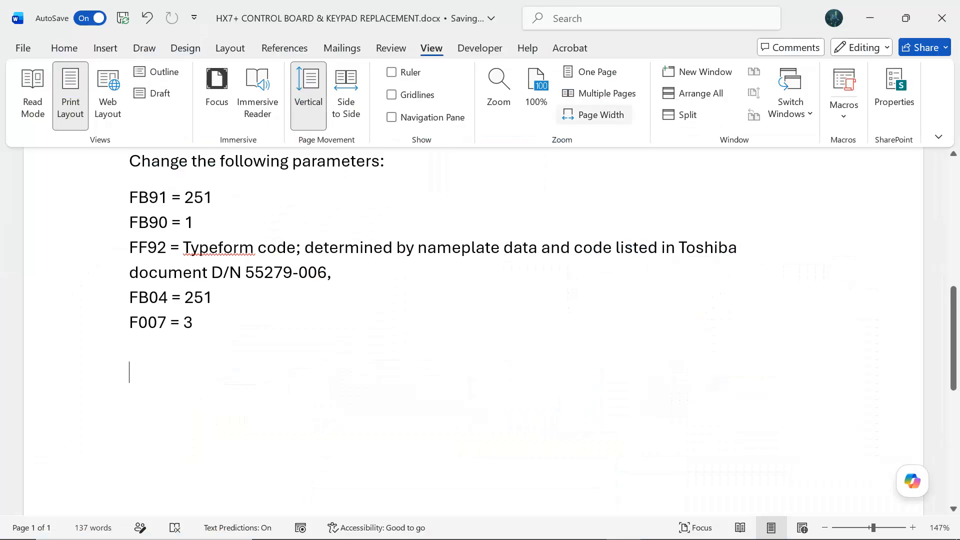
{"action": "key", "text": "alt+Tab"}
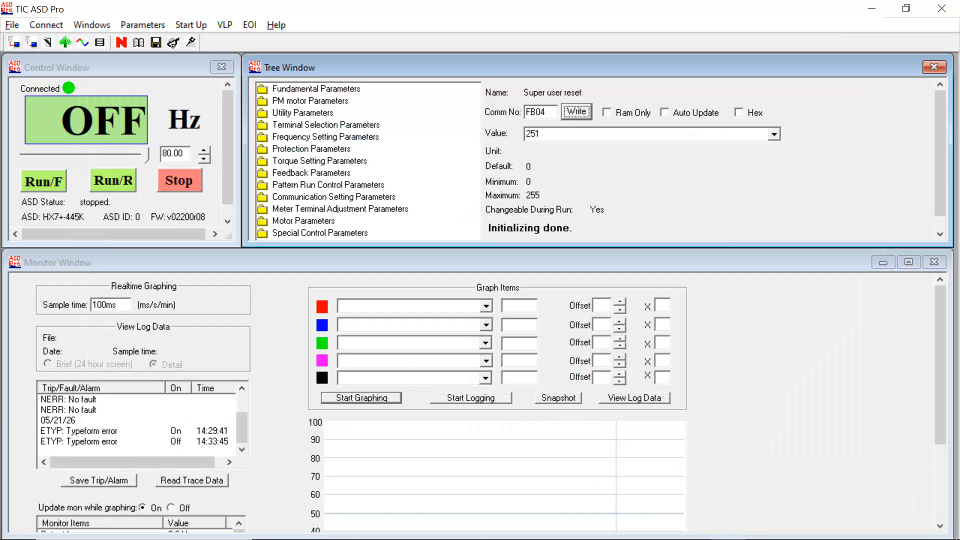
{"action": "key", "text": "alt+Tab"}
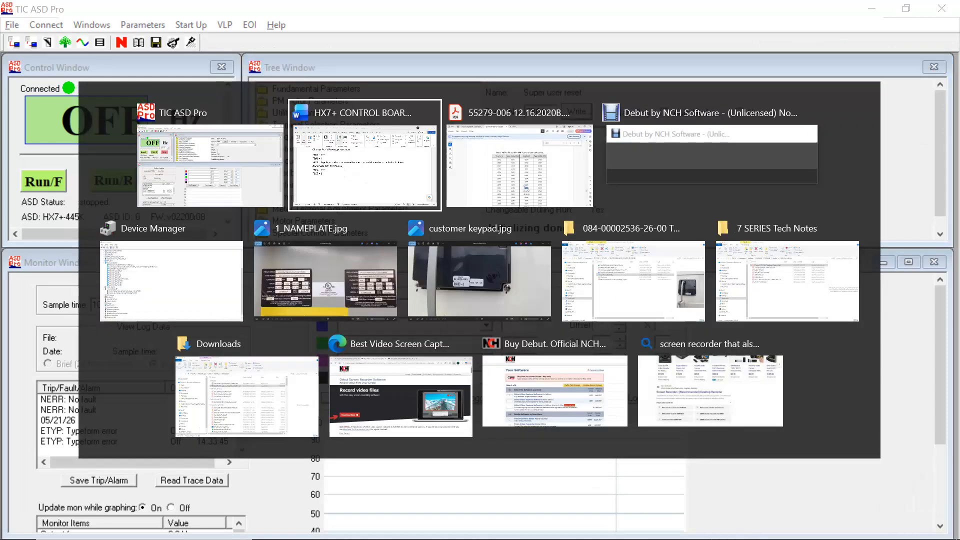
{"action": "key", "text": "alt+Tab"}
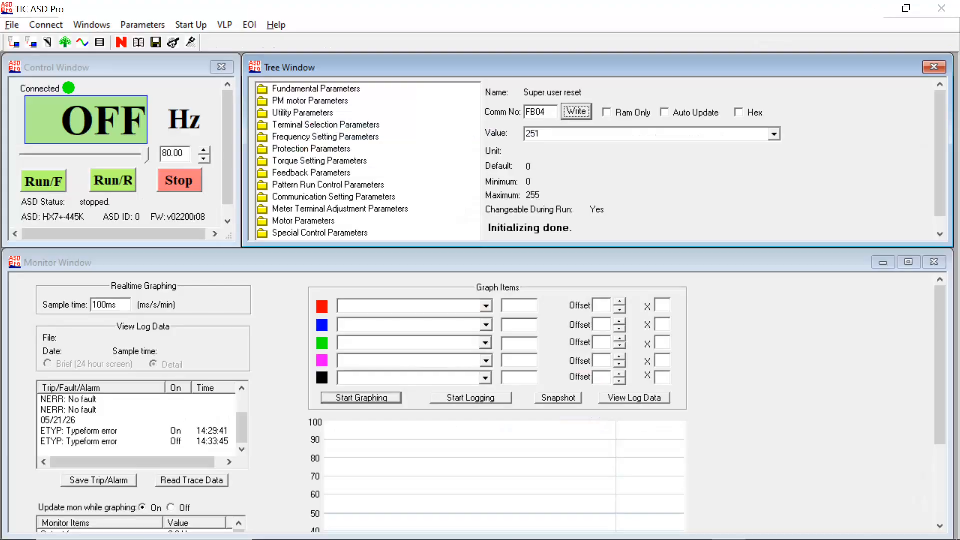
{"action": "left_click_drag", "start_coordinate": [547, 112], "coordinate": [531, 112]}
{"action": "type", "text": "007"}
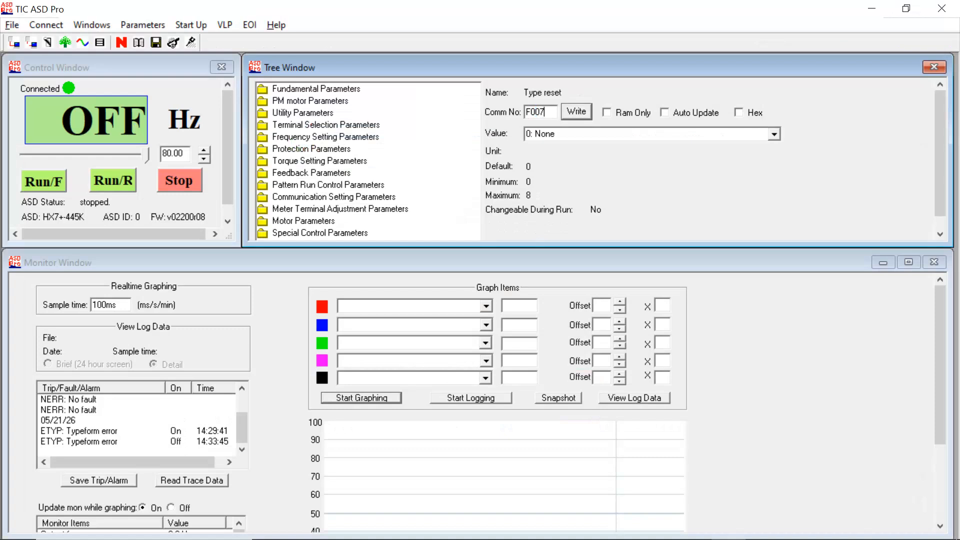
Verify the F007 value in the Word instructions and write 3: Factory default setting to the type reset parameter
{"action": "left_click", "coordinate": [774, 134]}
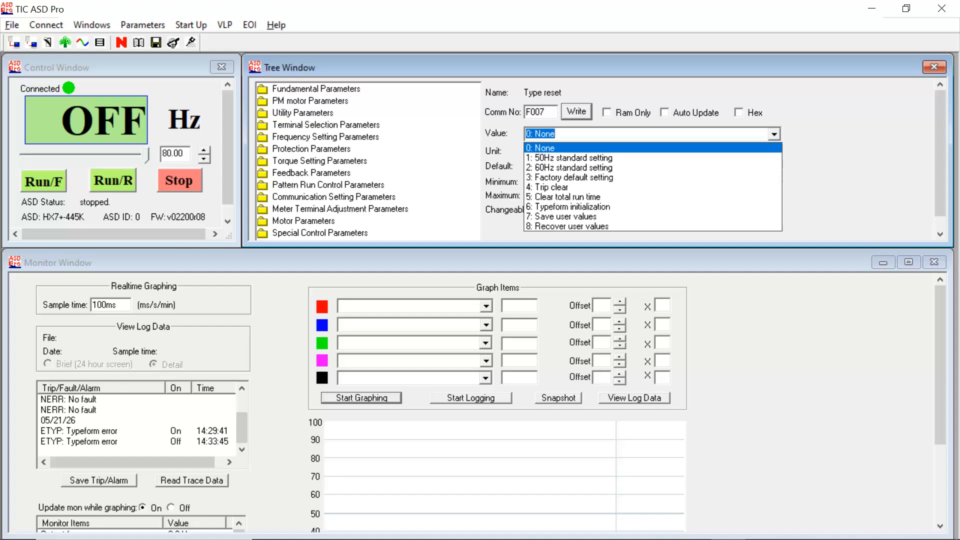
{"action": "key", "text": "alt+Tab"}
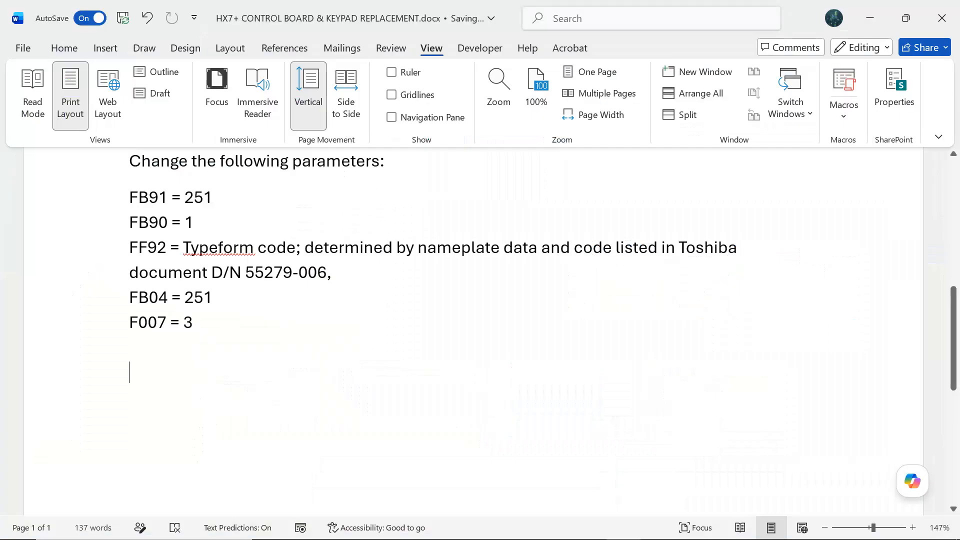
{"action": "key", "text": "alt+Tab"}
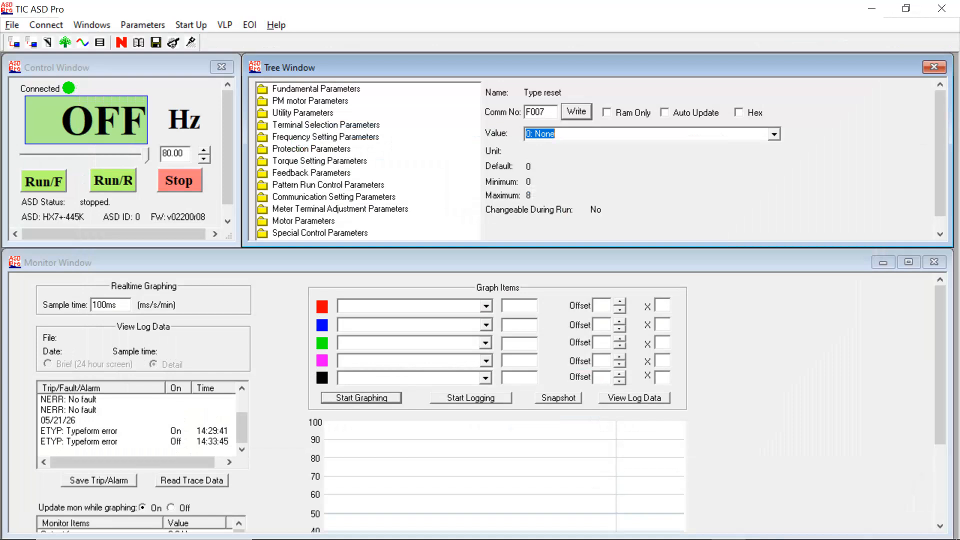
{"action": "key", "text": "alt+Down"}
{"action": "key", "text": "Down"}
{"action": "key", "text": "Down"}
{"action": "key", "text": "Down"}
{"action": "key", "text": "Return"}
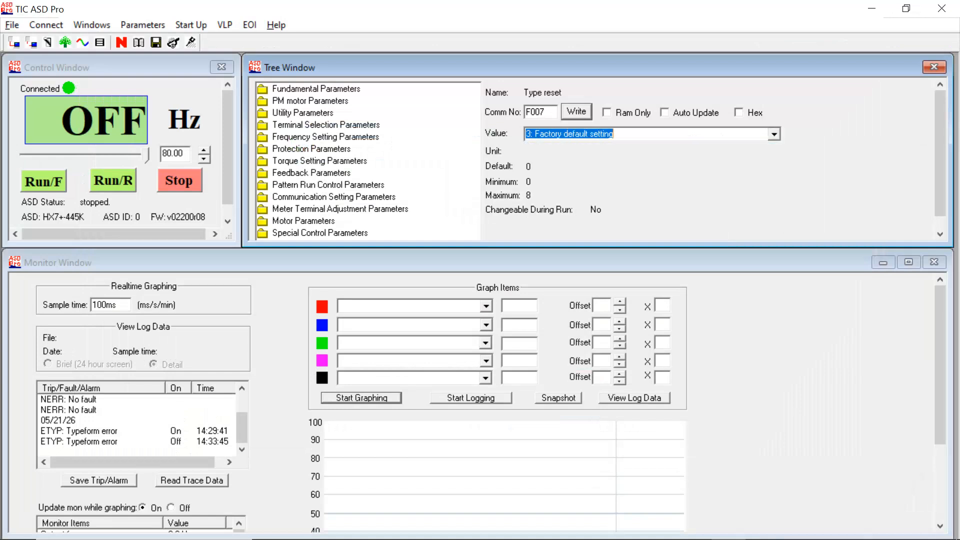
{"action": "left_click", "coordinate": [576, 111]}
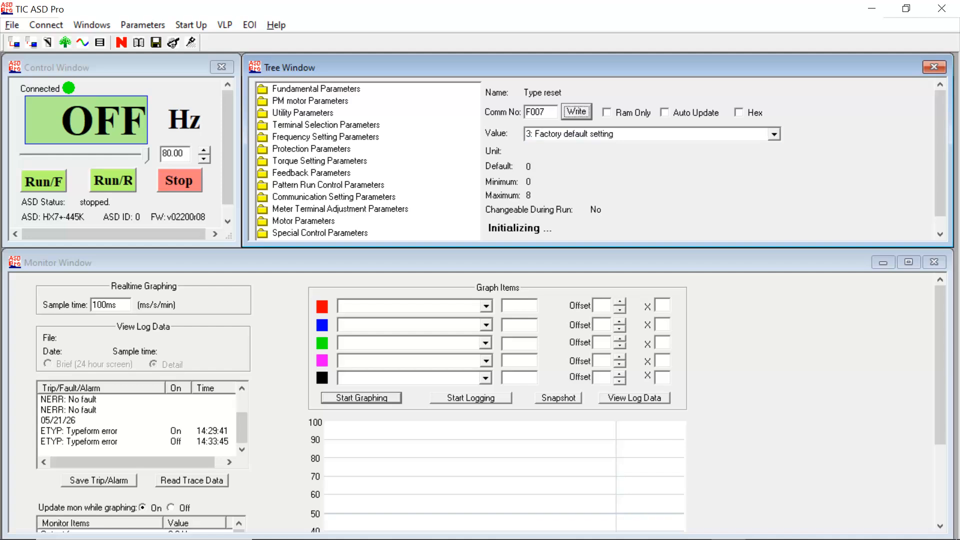